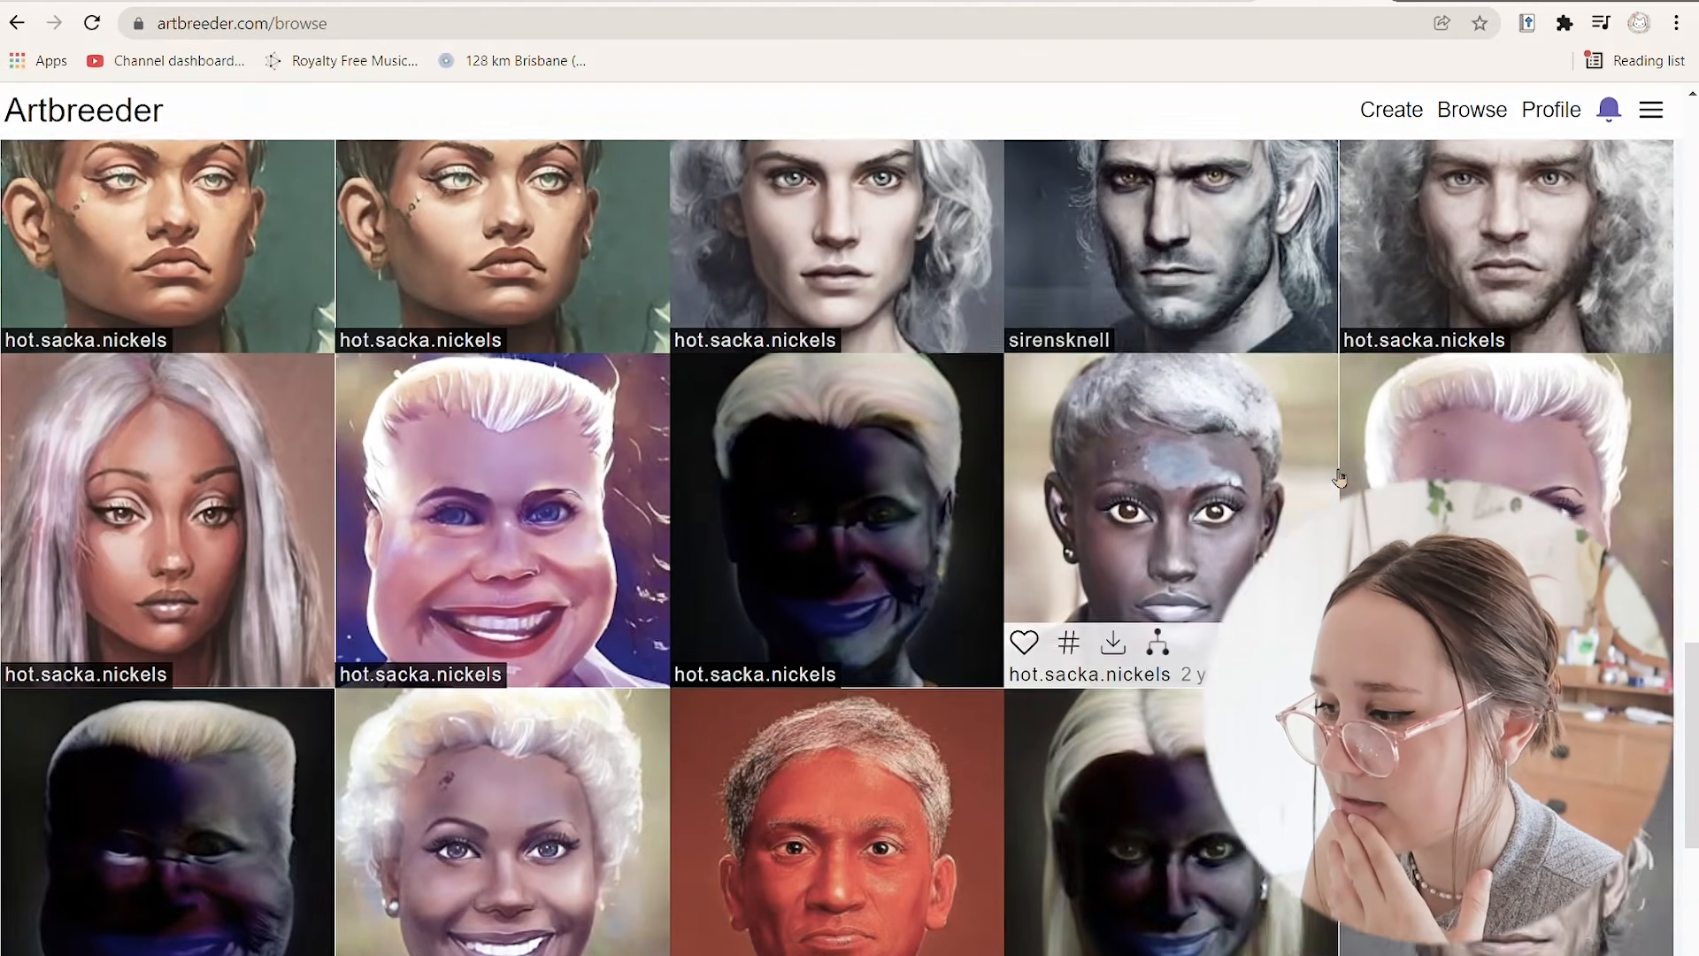
Browse the portrait gallery and open the white-haired, blue-eyed elf portrait with the blue background.
{"action": "scroll", "coordinate": [1540, 485], "scroll_direction": "down", "scroll_amount": 6}
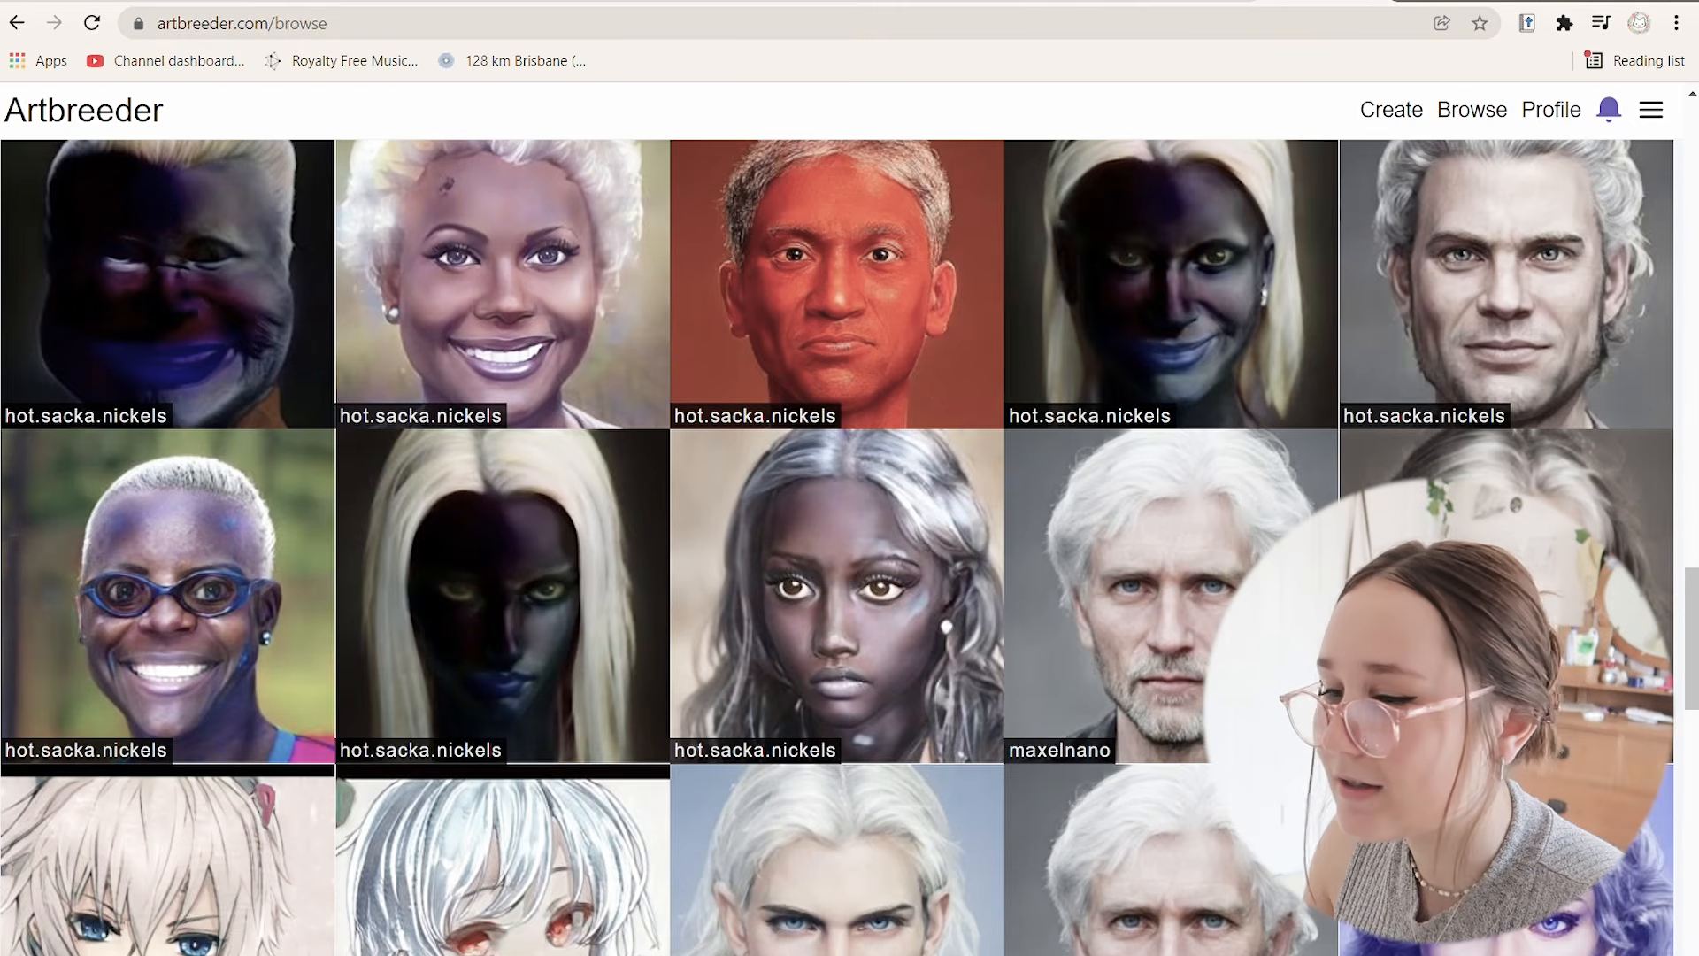
{"action": "scroll", "coordinate": [1308, 501], "scroll_direction": "down", "scroll_amount": 4}
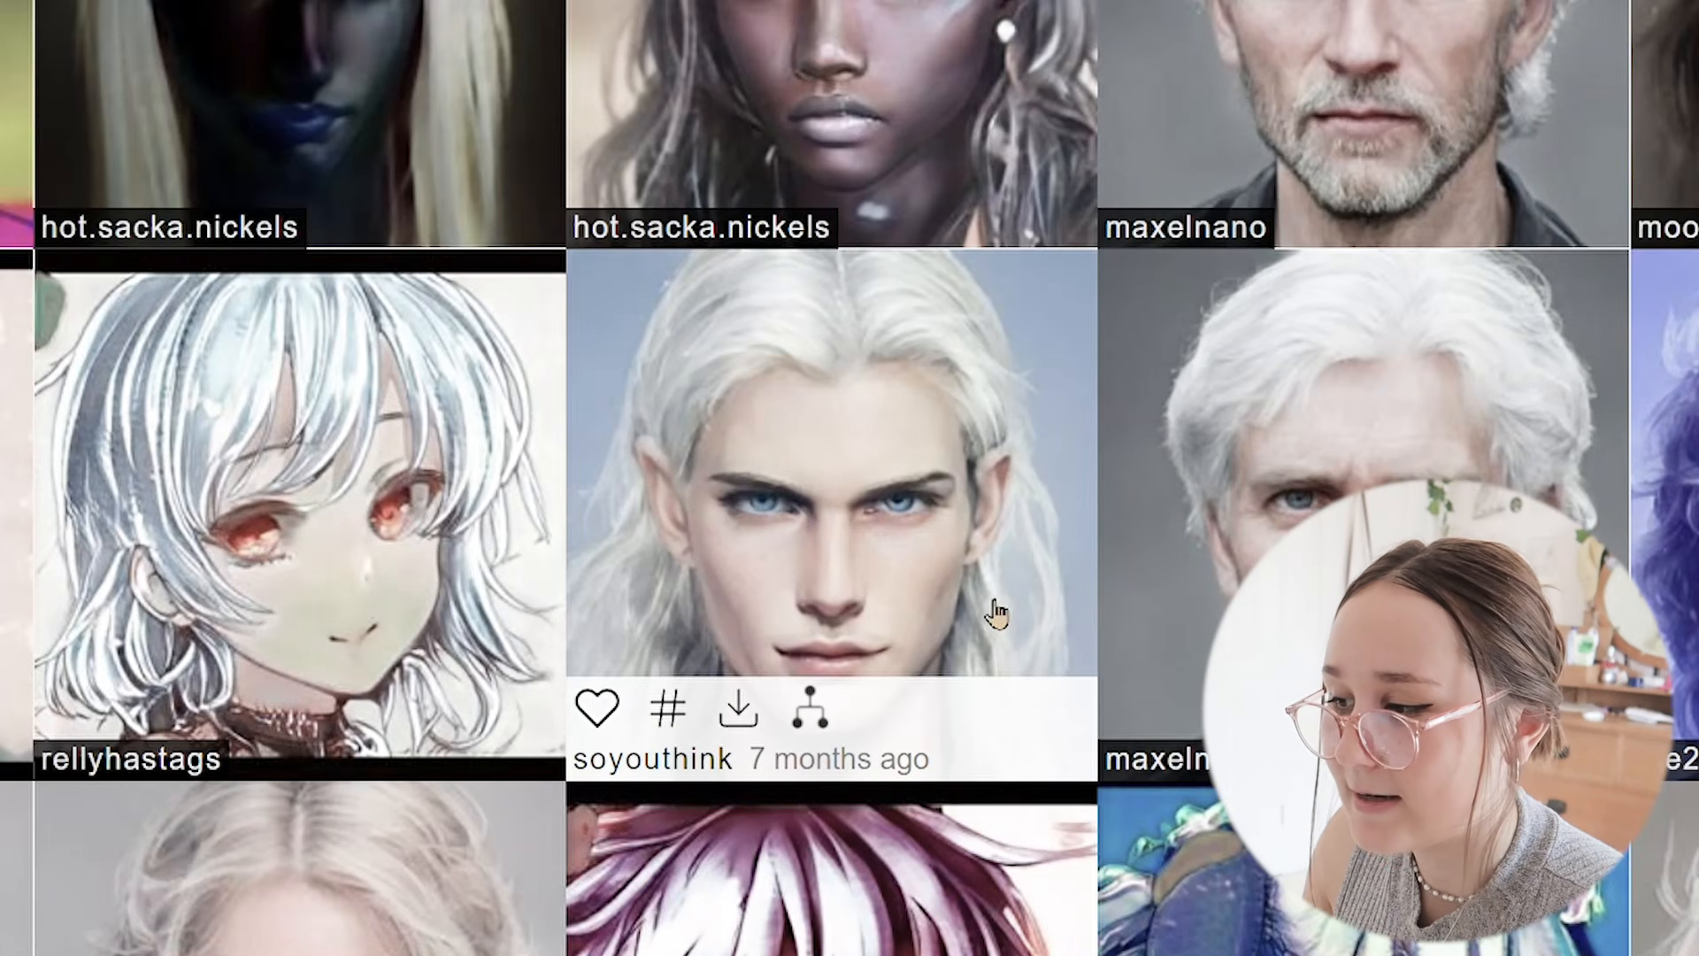
{"action": "left_click", "coordinate": [896, 541]}
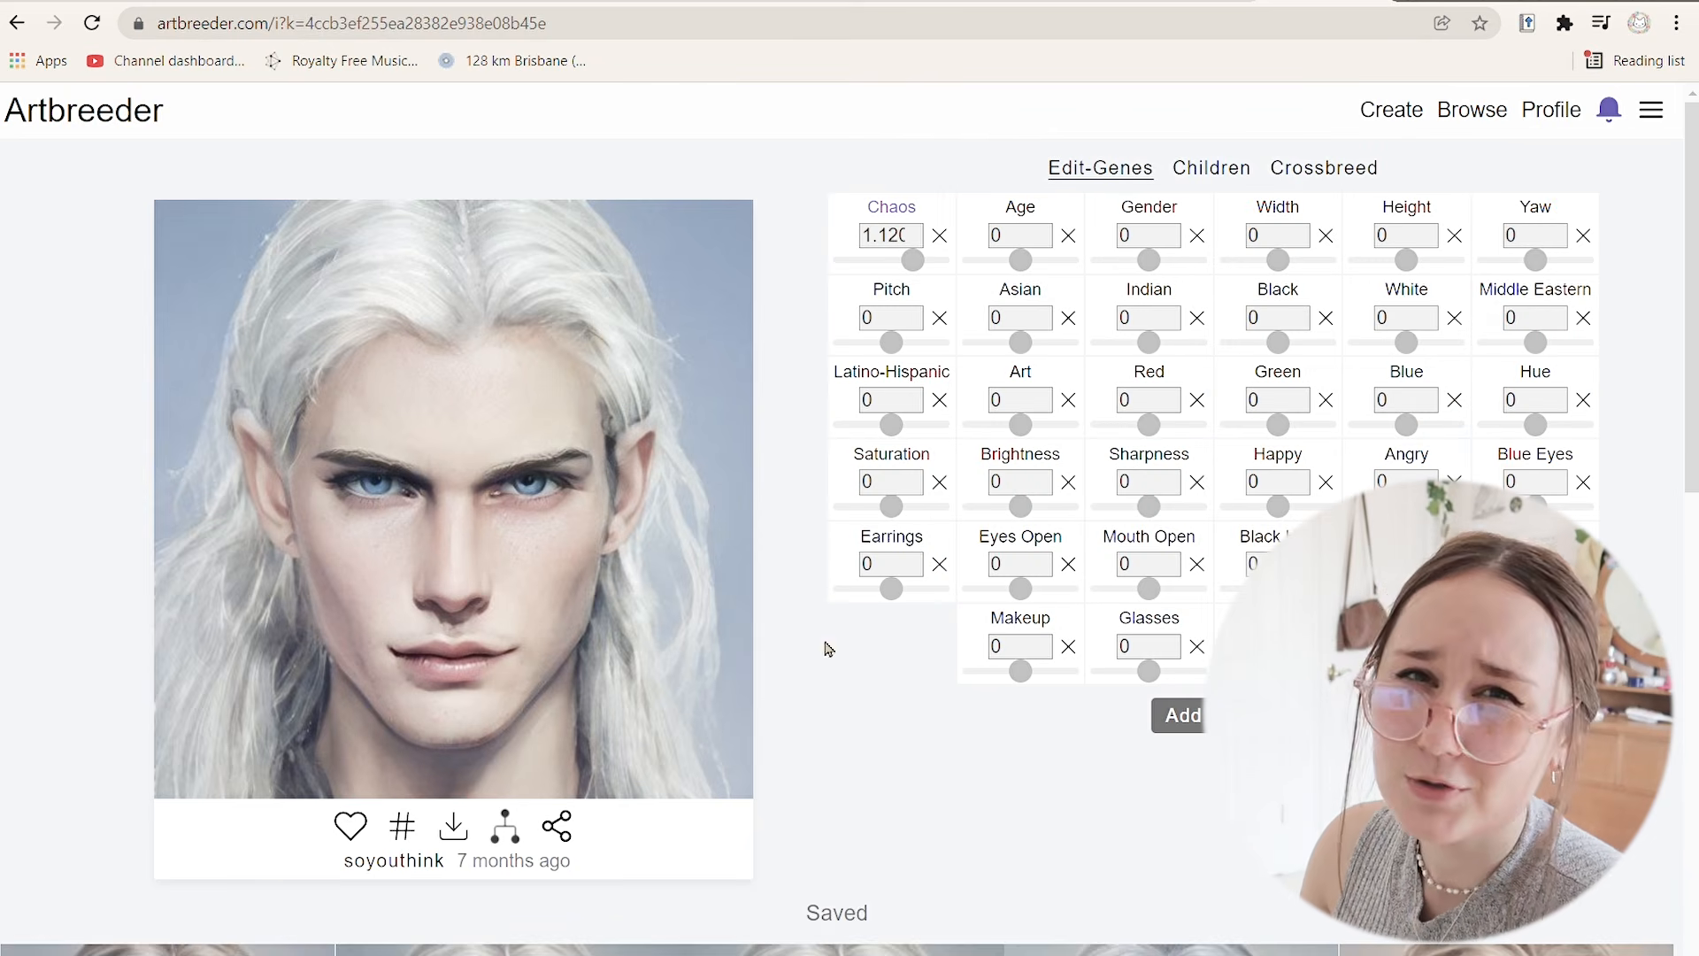
Look through the saved variations other creators made from the elf portrait.
{"action": "scroll", "coordinate": [1657, 531], "scroll_direction": "down", "scroll_amount": 6}
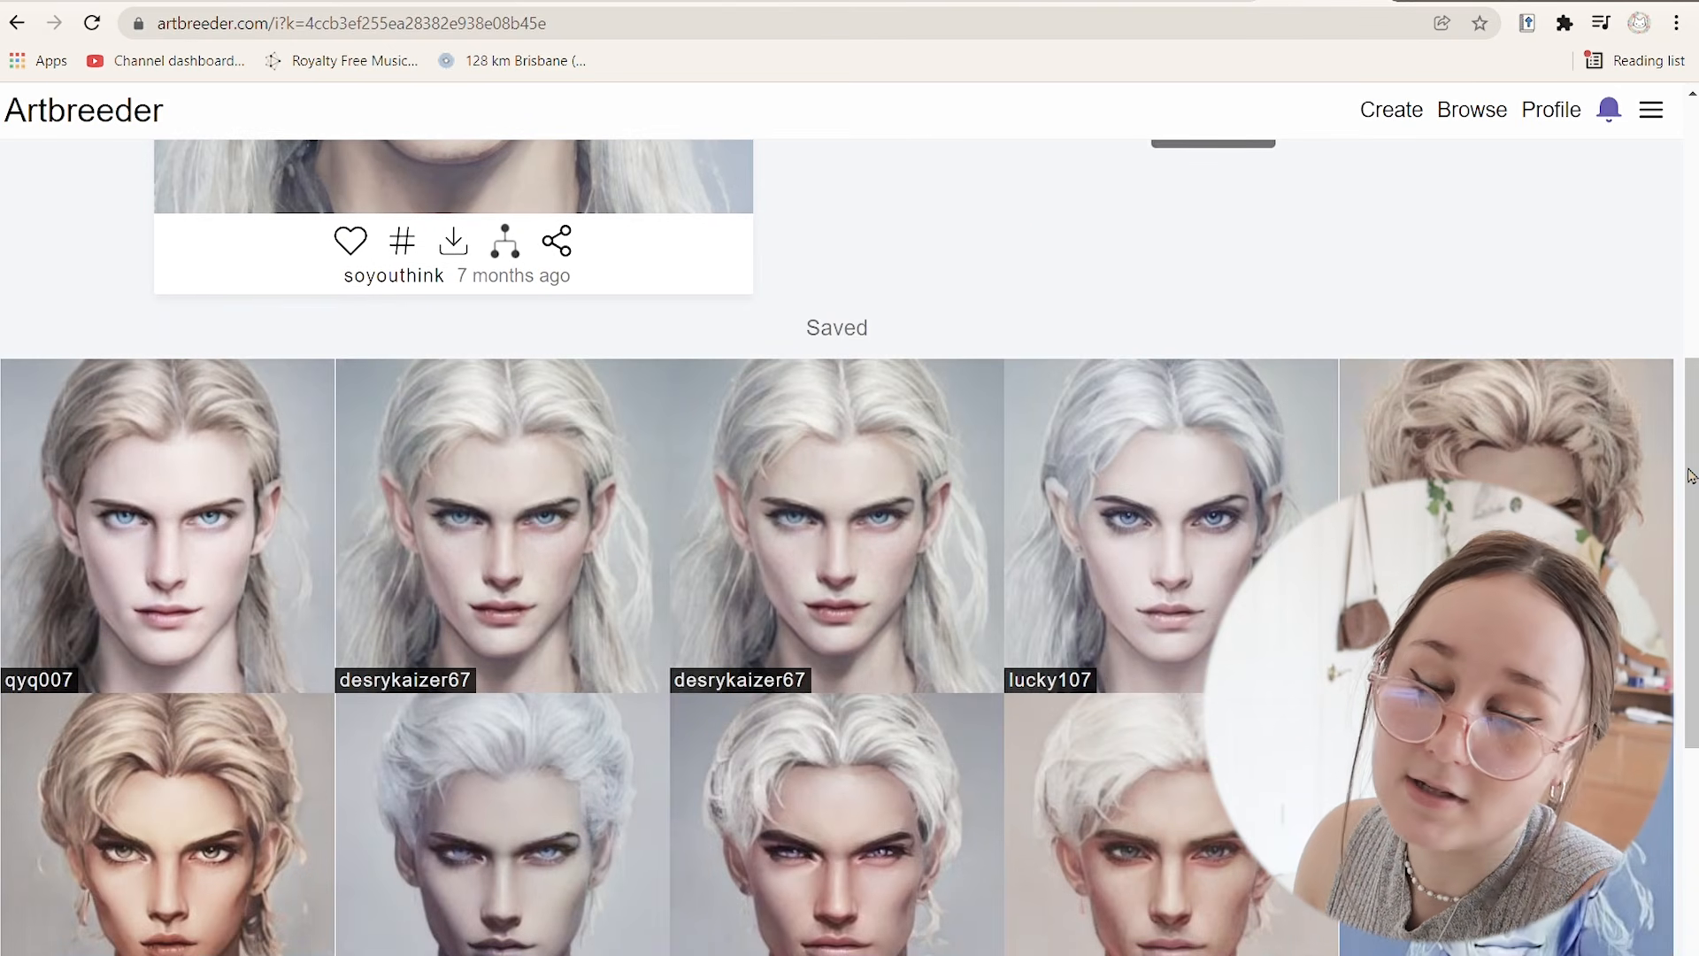
{"action": "scroll", "coordinate": [837, 531], "scroll_direction": "down", "scroll_amount": 4}
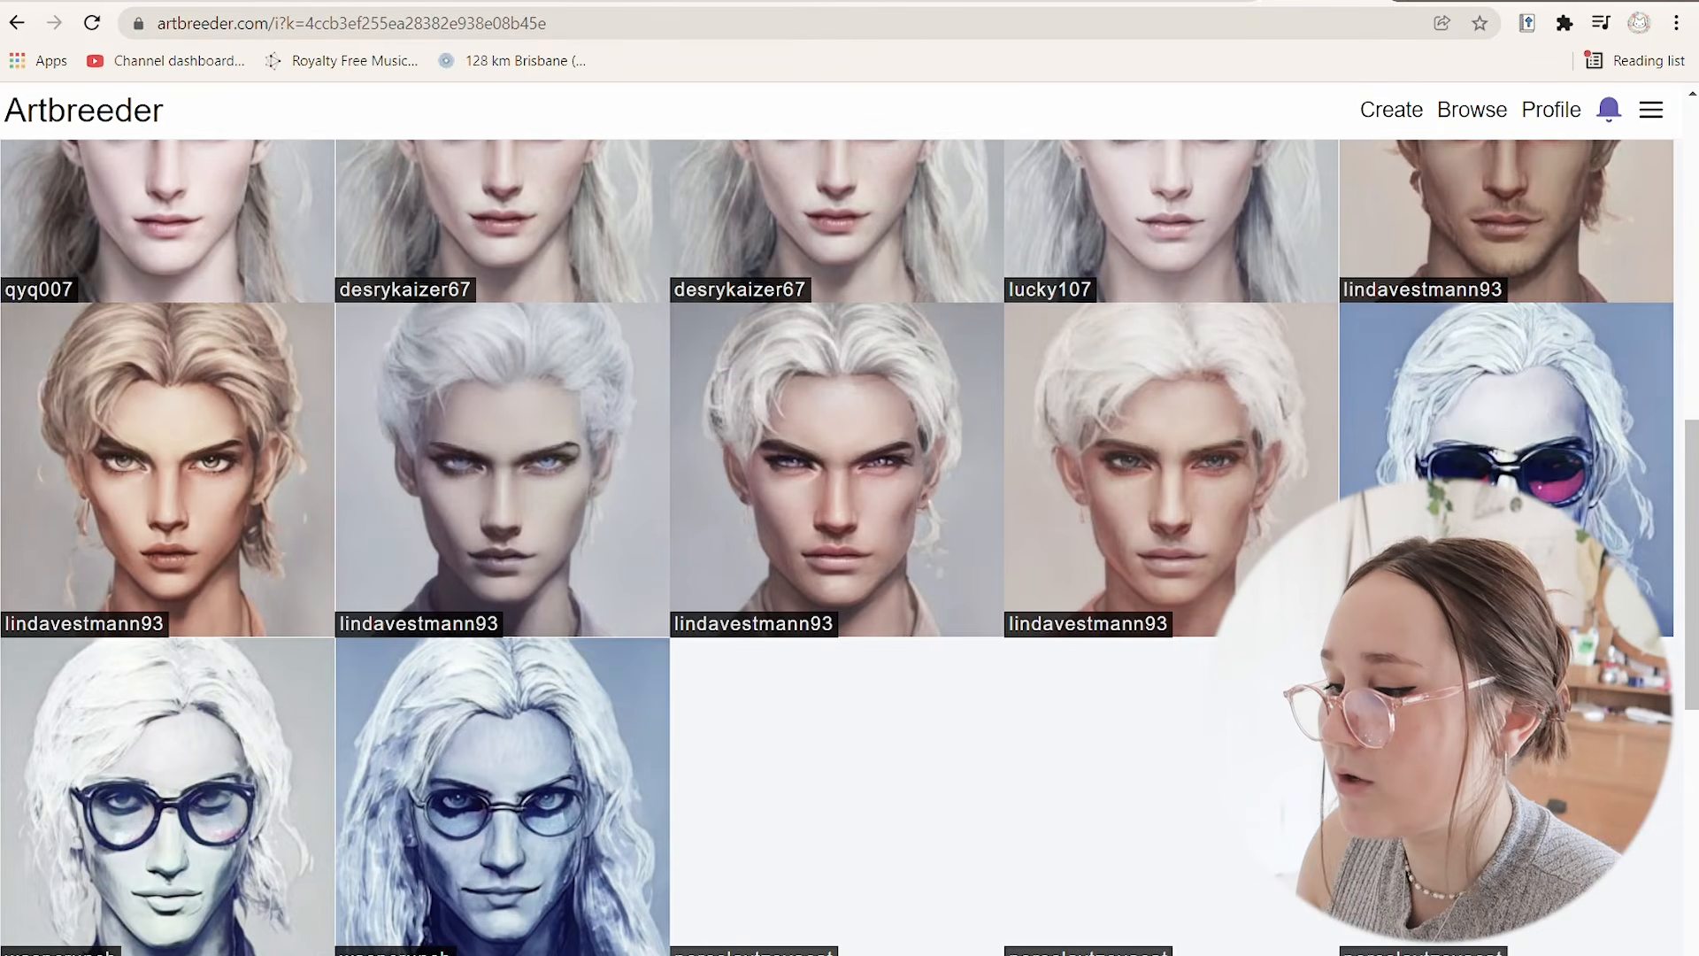
{"action": "scroll", "coordinate": [837, 531], "scroll_direction": "down", "scroll_amount": 4}
{"action": "scroll", "coordinate": [837, 532], "scroll_direction": "down", "scroll_amount": 6}
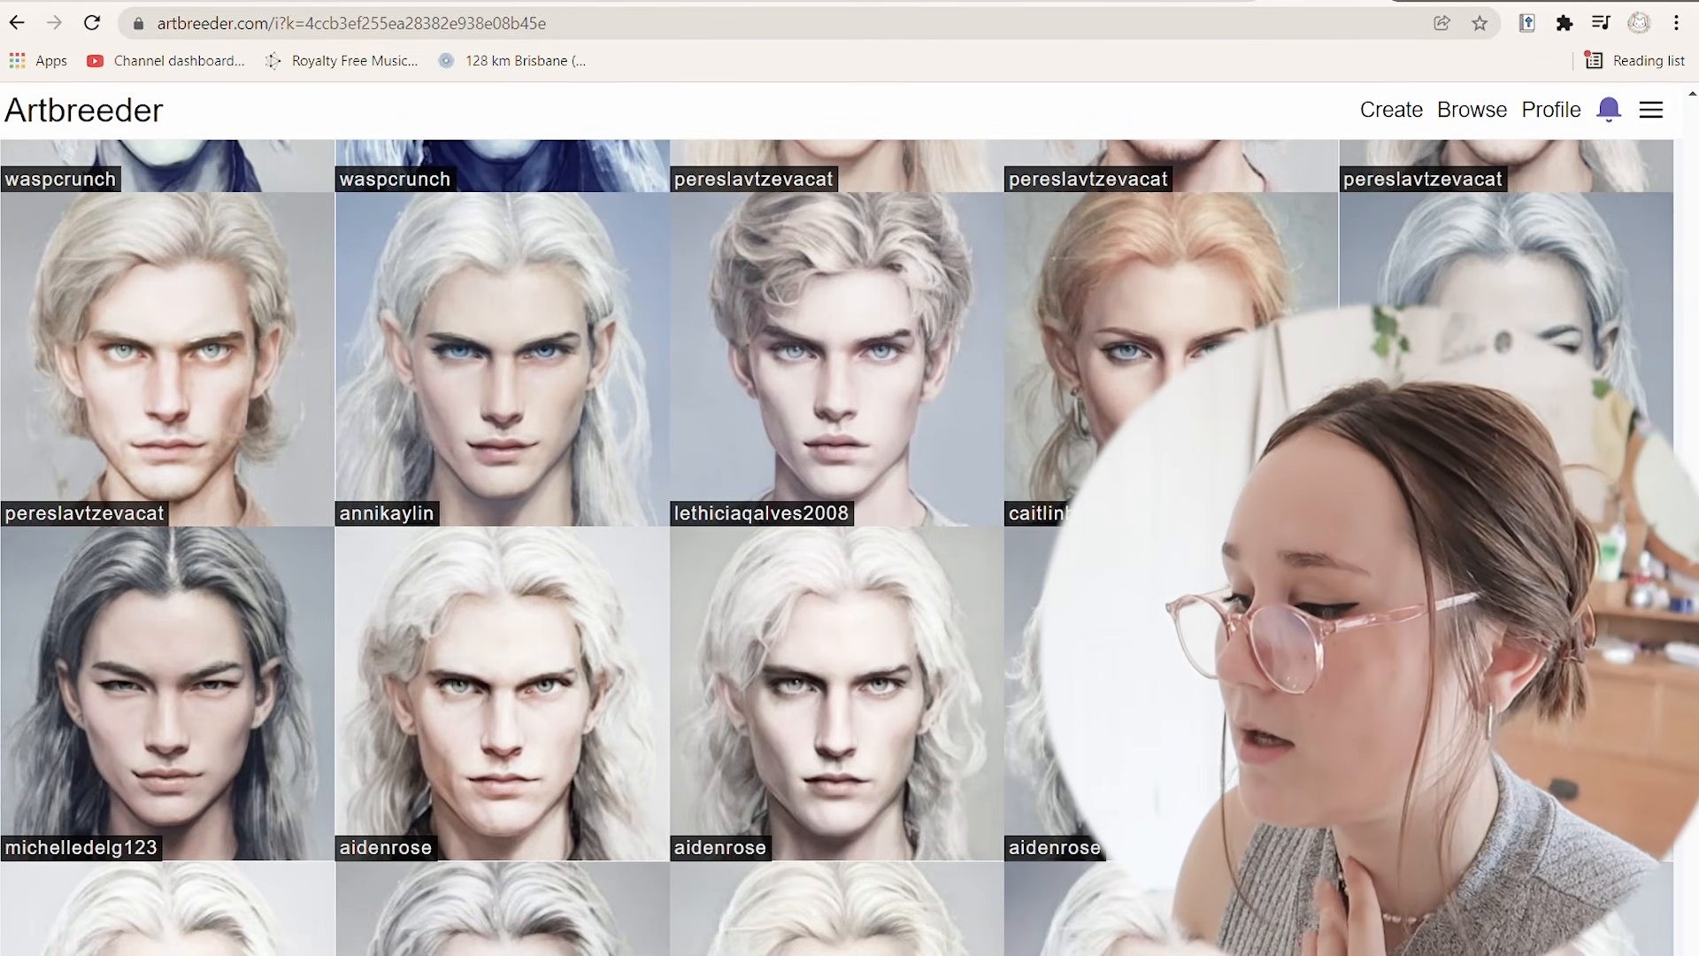
{"action": "scroll", "coordinate": [837, 531], "scroll_direction": "down", "scroll_amount": 4}
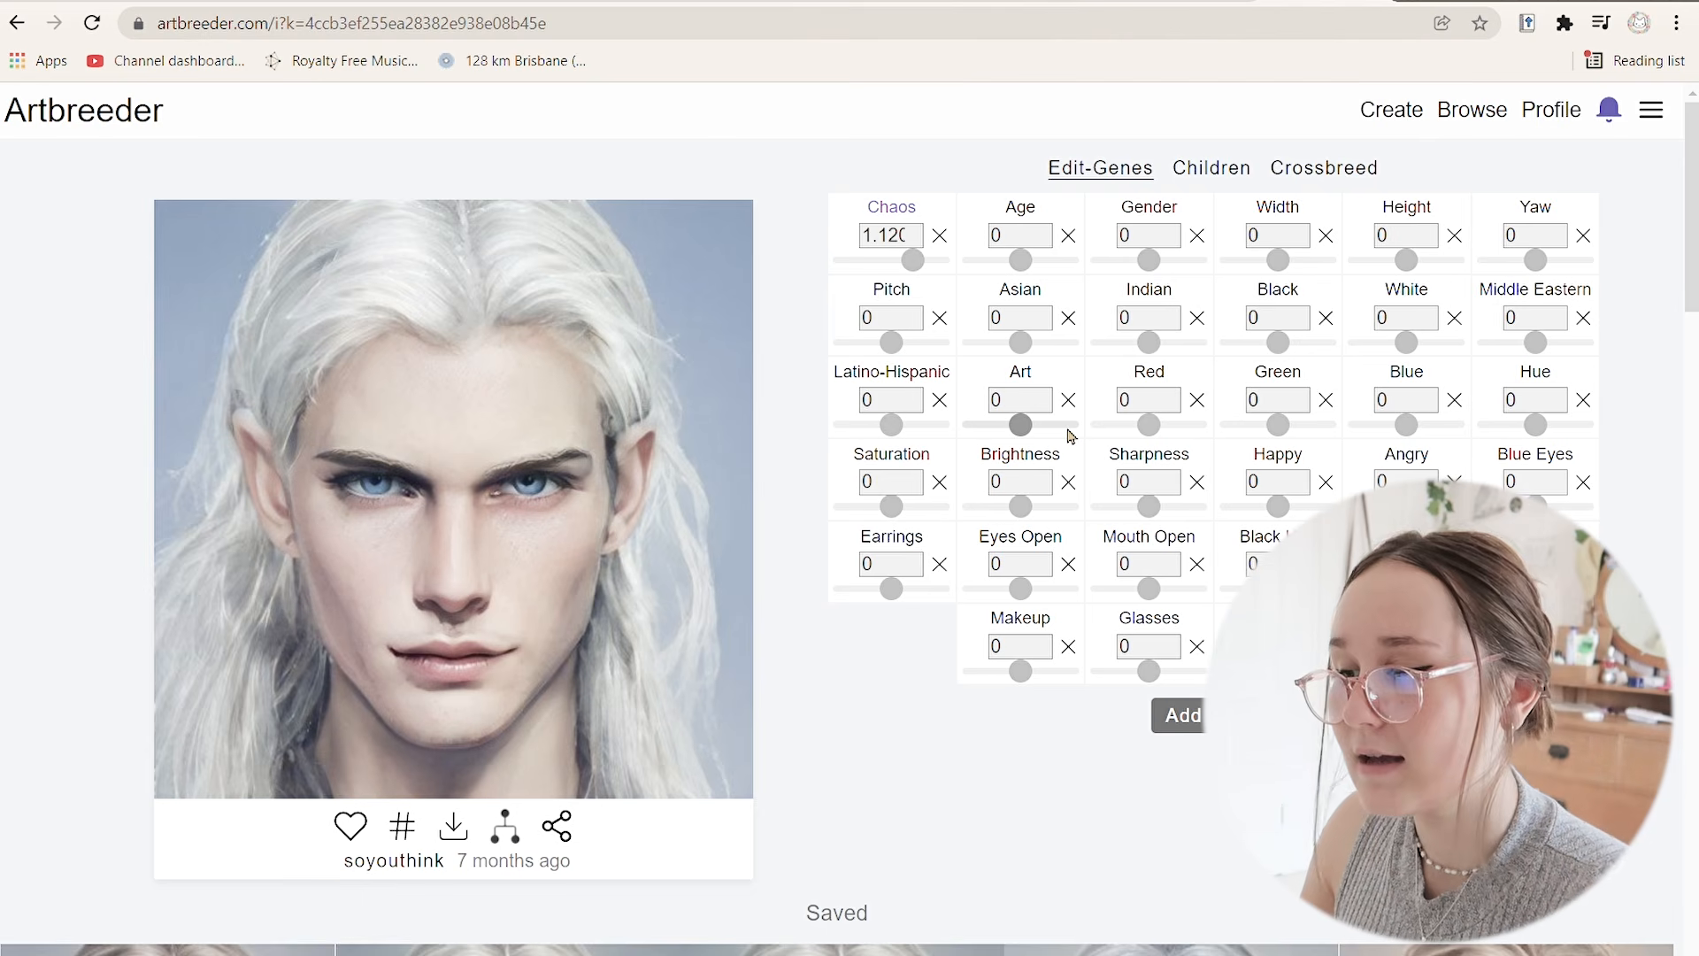
Try stronger and weaker Art gene levels on the elf portrait and settle on -0.1.
{"action": "left_click_drag", "start_coordinate": [1036, 429], "coordinate": [1055, 426]}
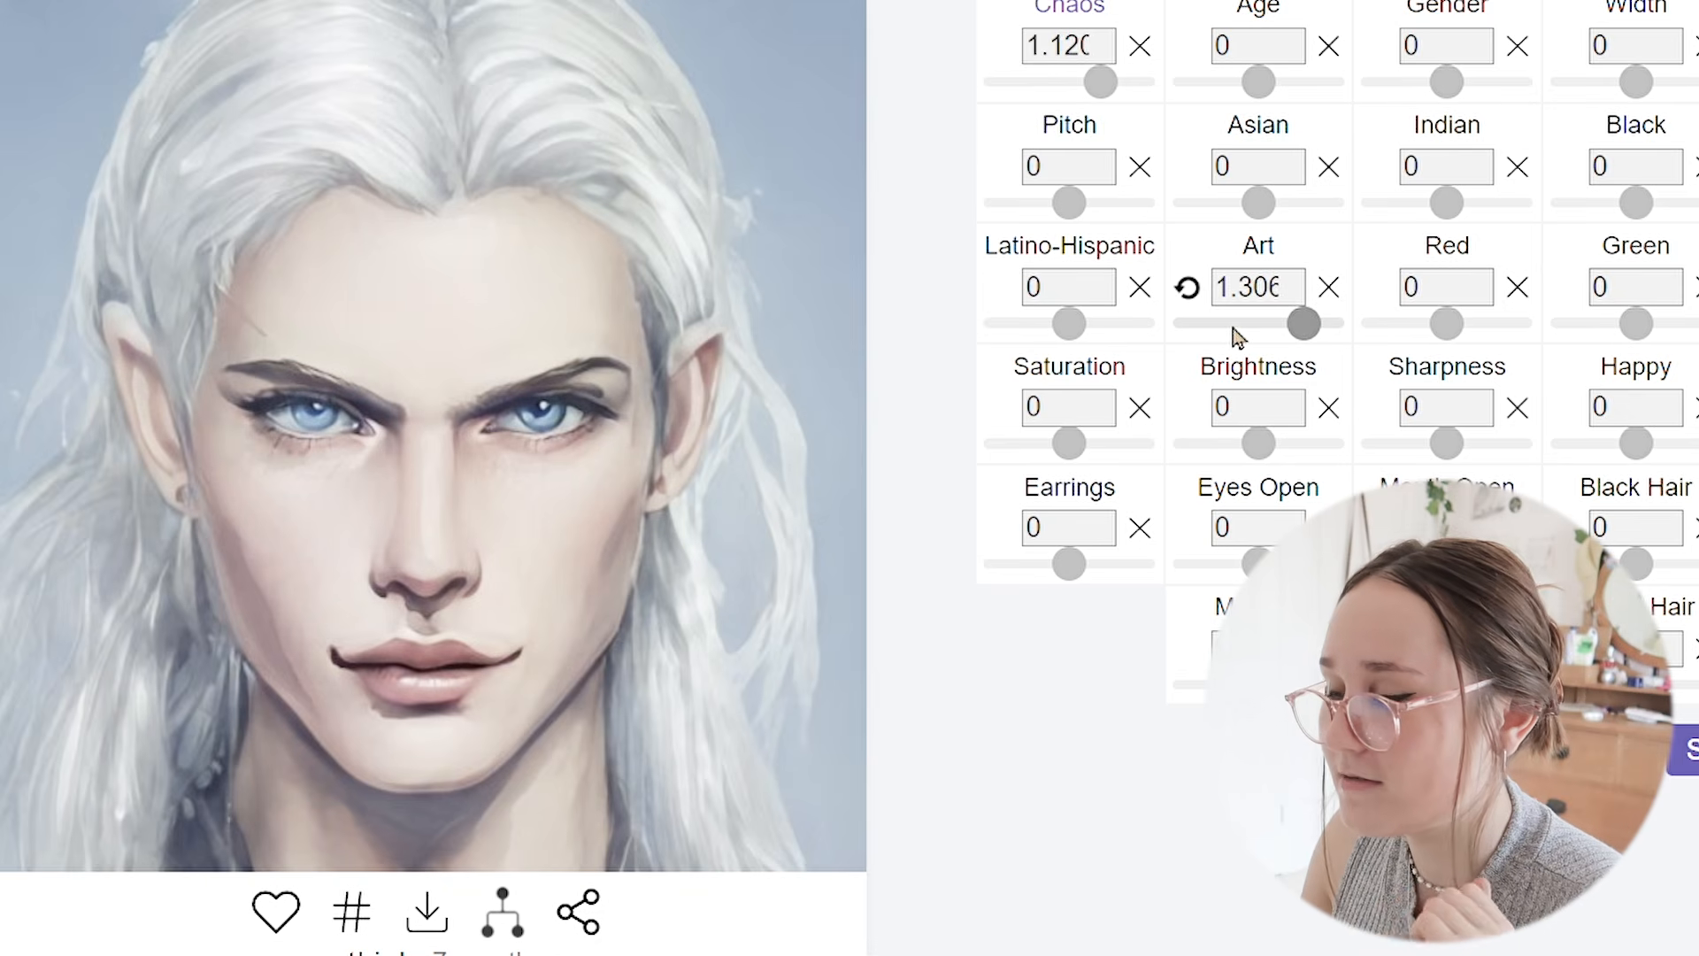
{"action": "left_click", "coordinate": [1224, 327]}
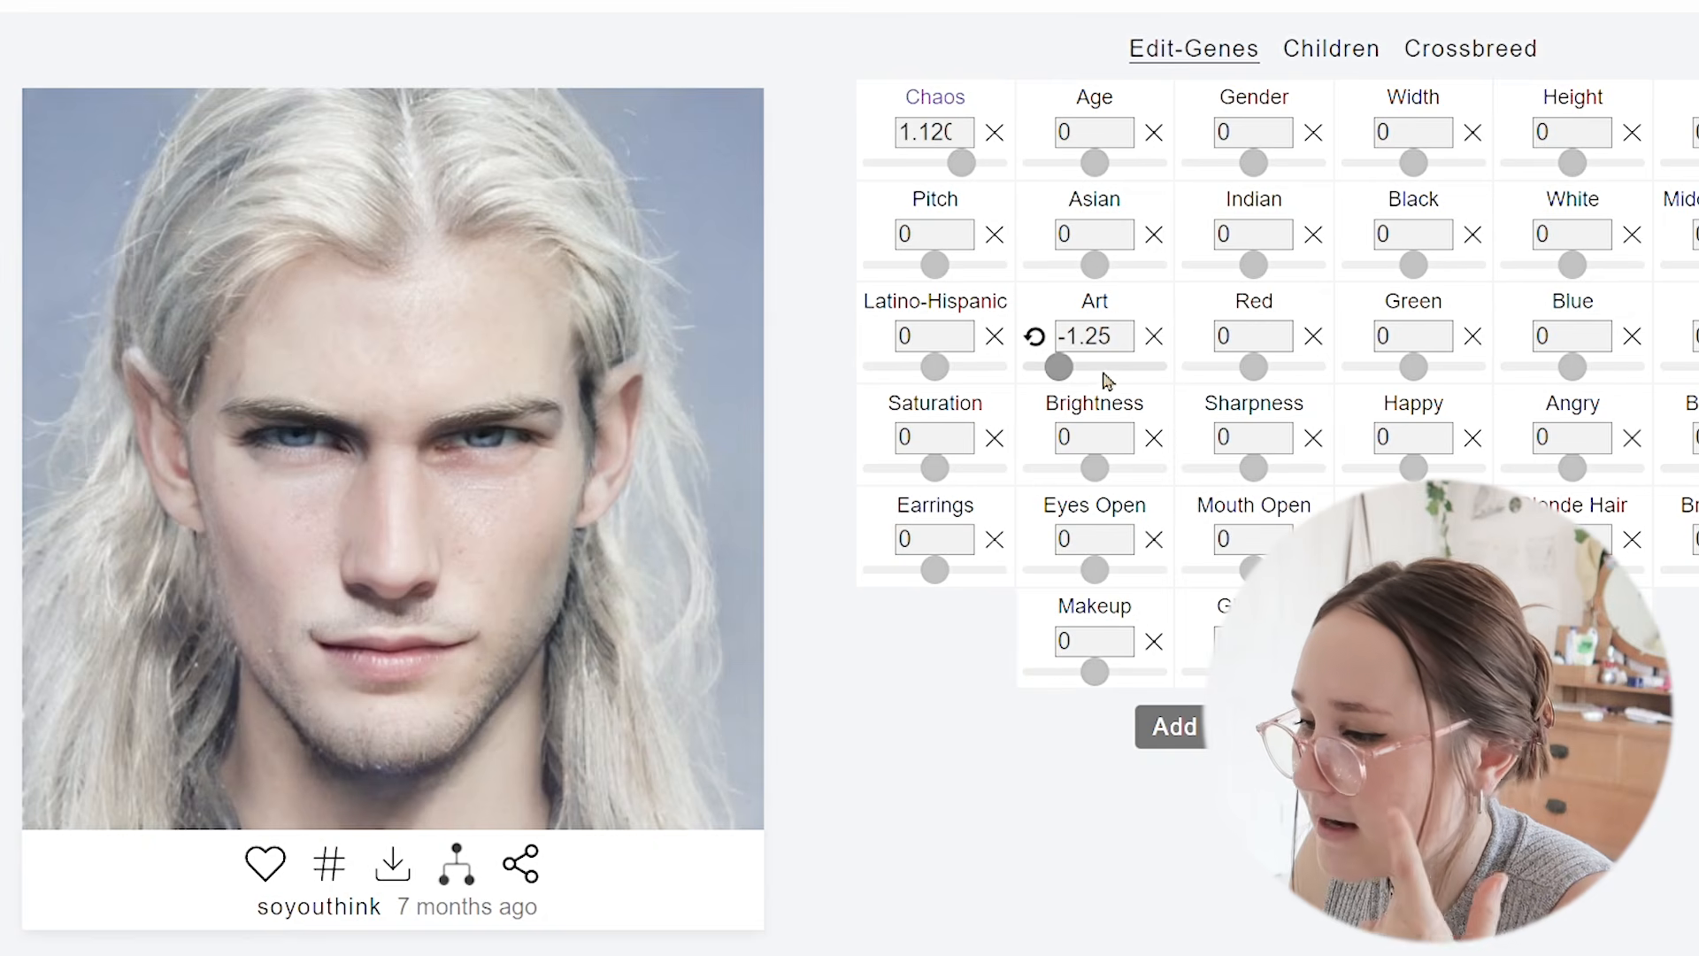
{"action": "left_click", "coordinate": [1088, 367]}
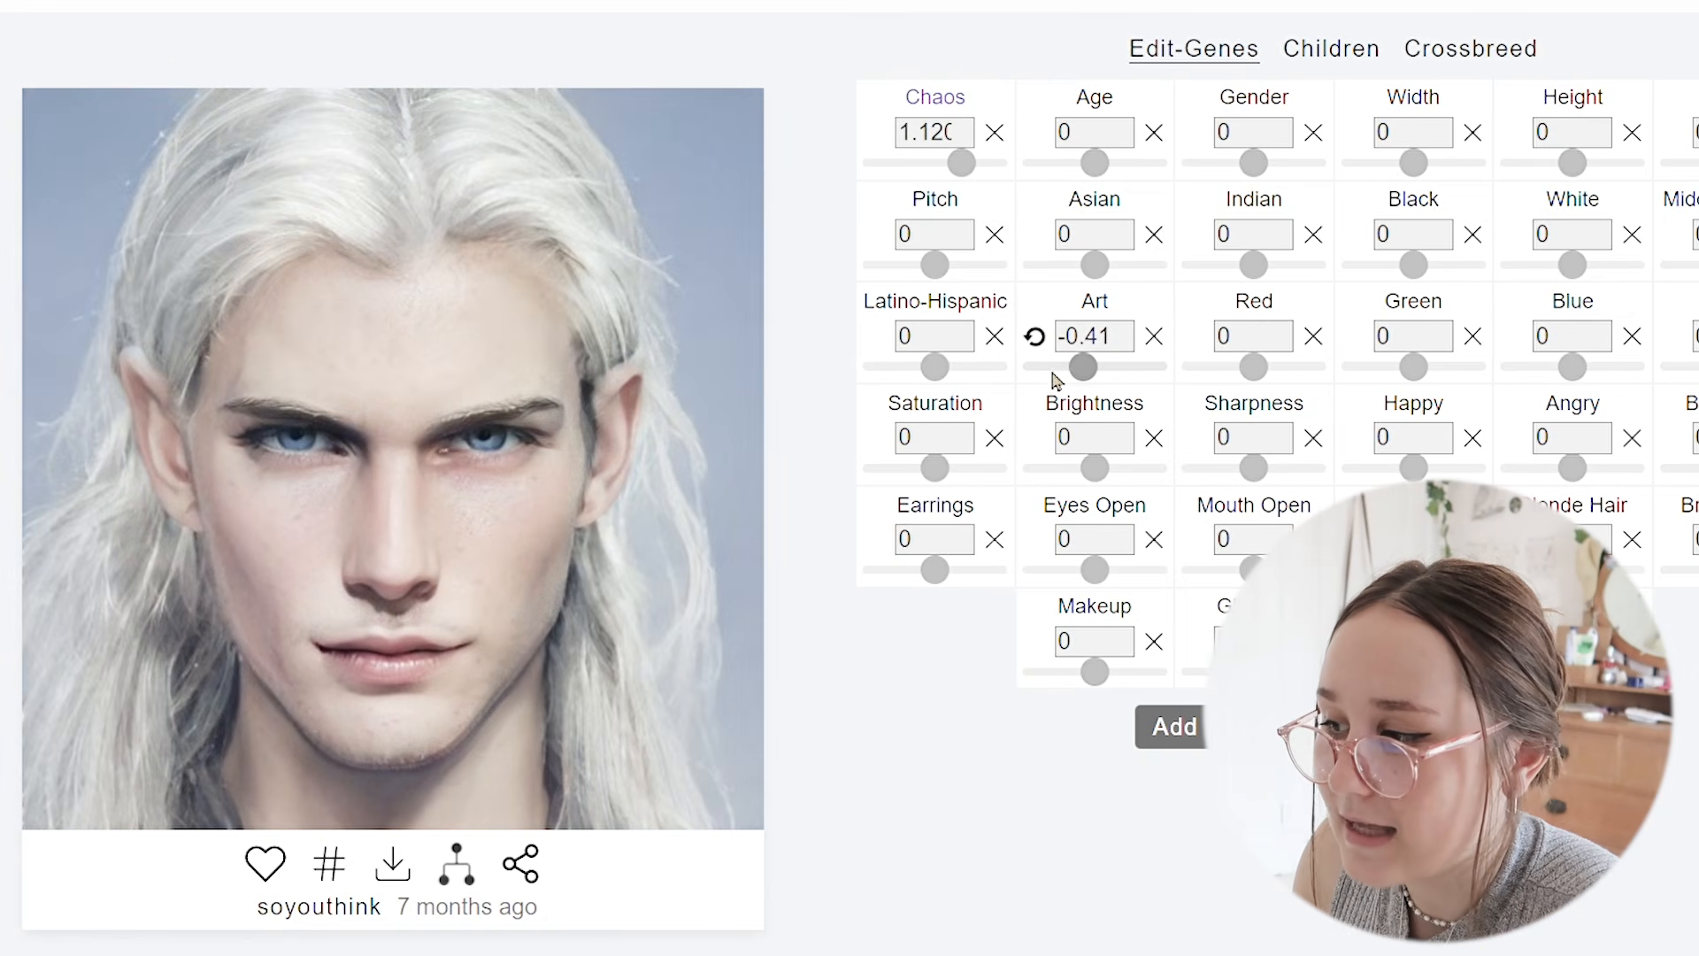
{"action": "left_click", "coordinate": [1122, 343]}
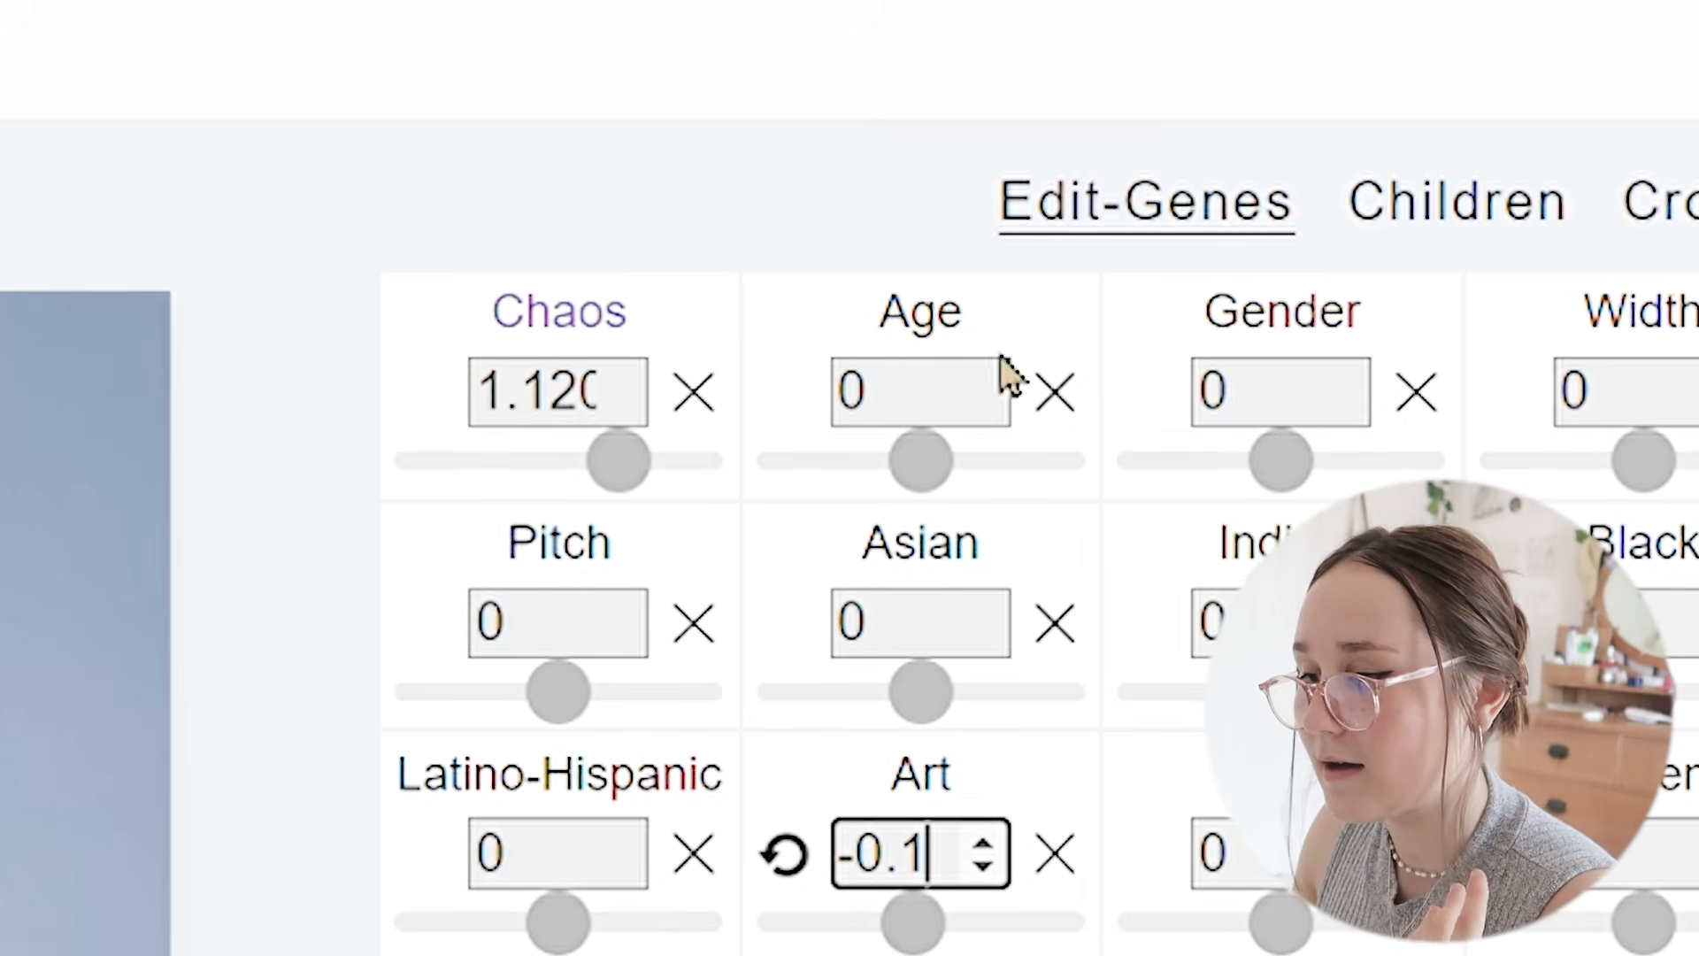
Lower the Age gene, trying -0.2, and settle on -0.1.
{"action": "left_click", "coordinate": [982, 405]}
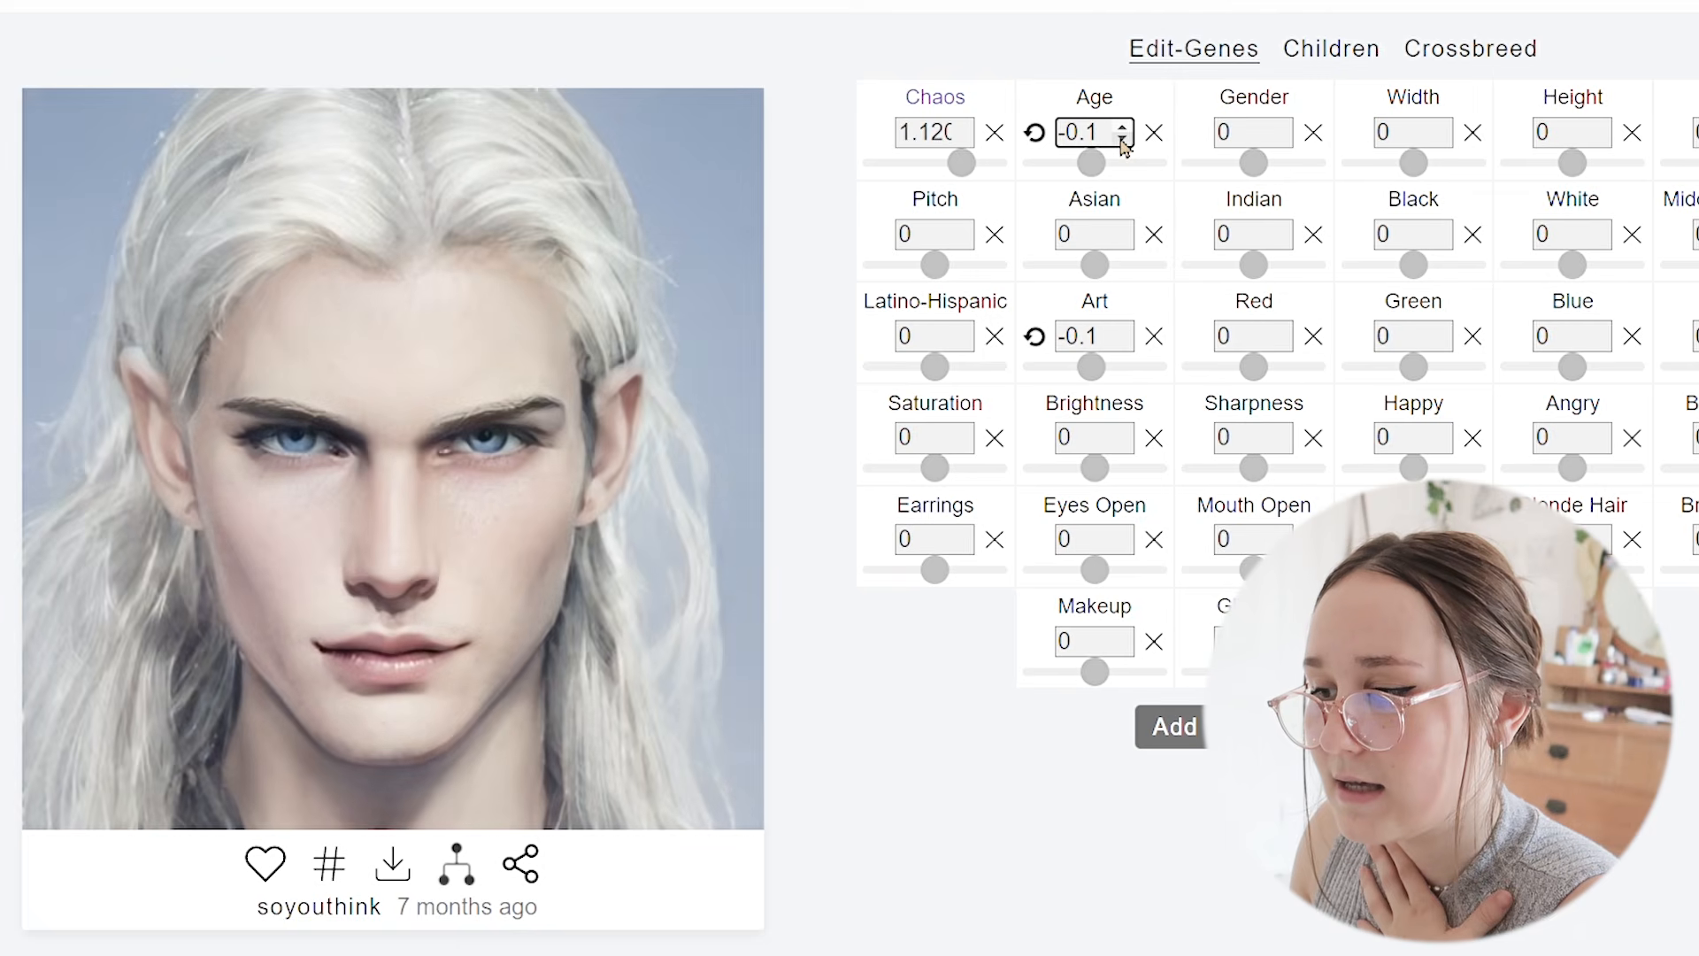
{"action": "left_click", "coordinate": [1122, 139]}
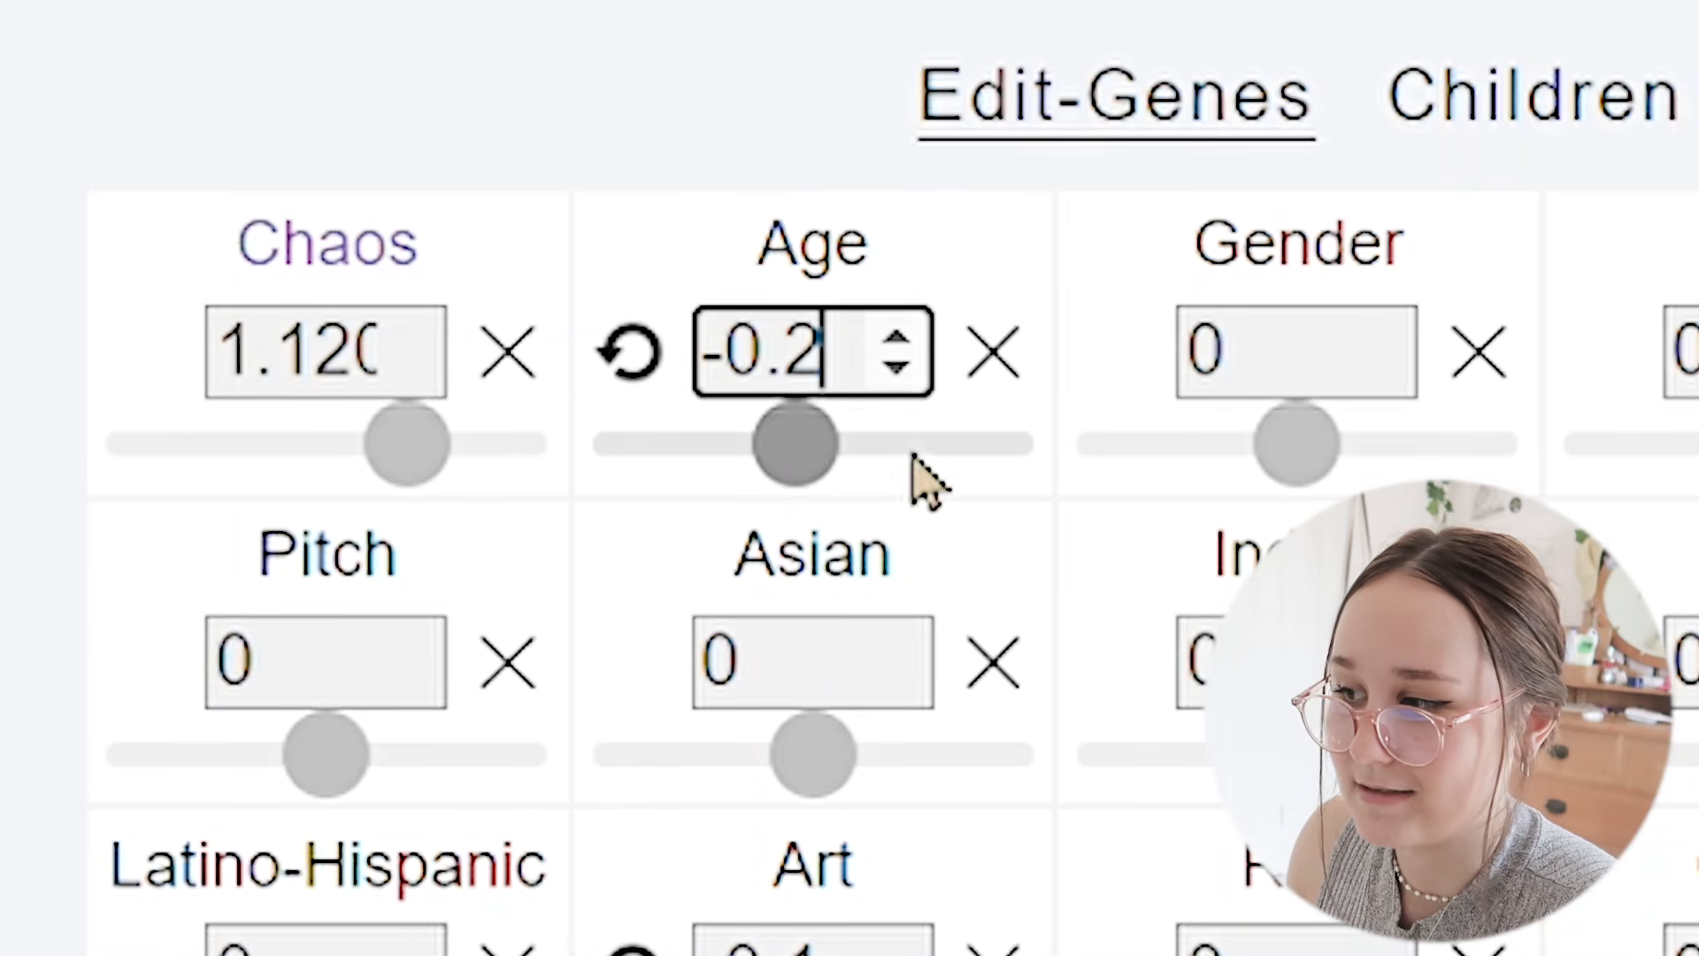
{"action": "left_click", "coordinate": [916, 447]}
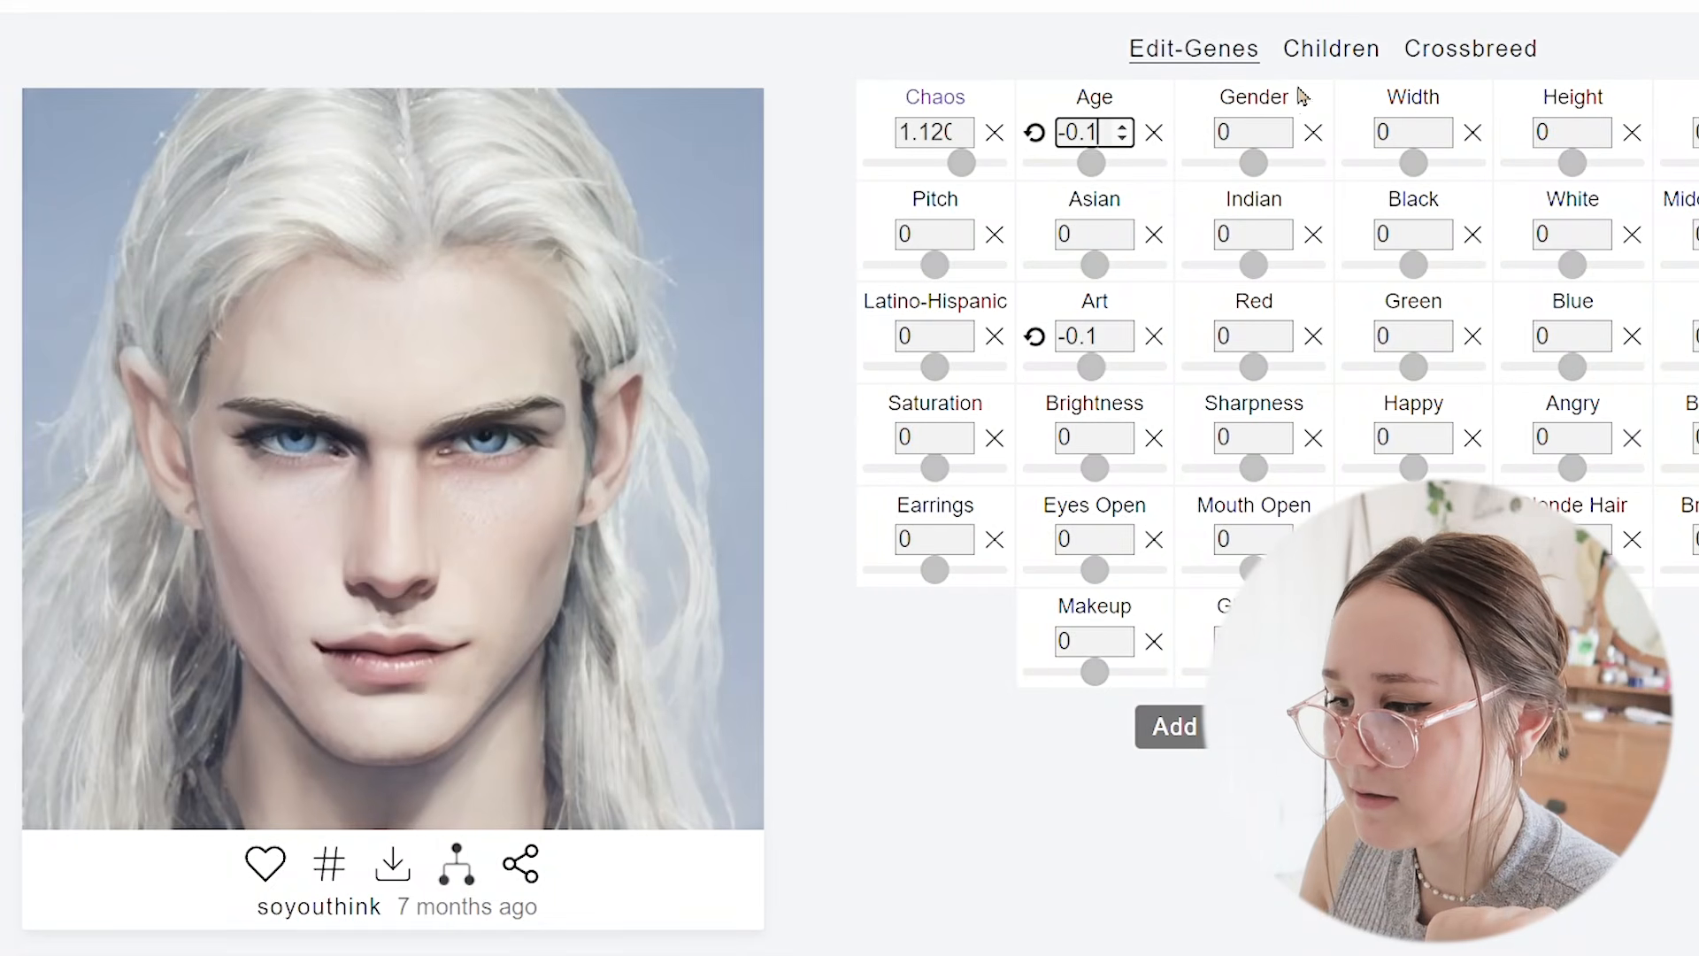
Set the Gender gene to -0.1 and inspect the portrait's ear and face enlarged.
{"action": "left_click", "coordinate": [1281, 138]}
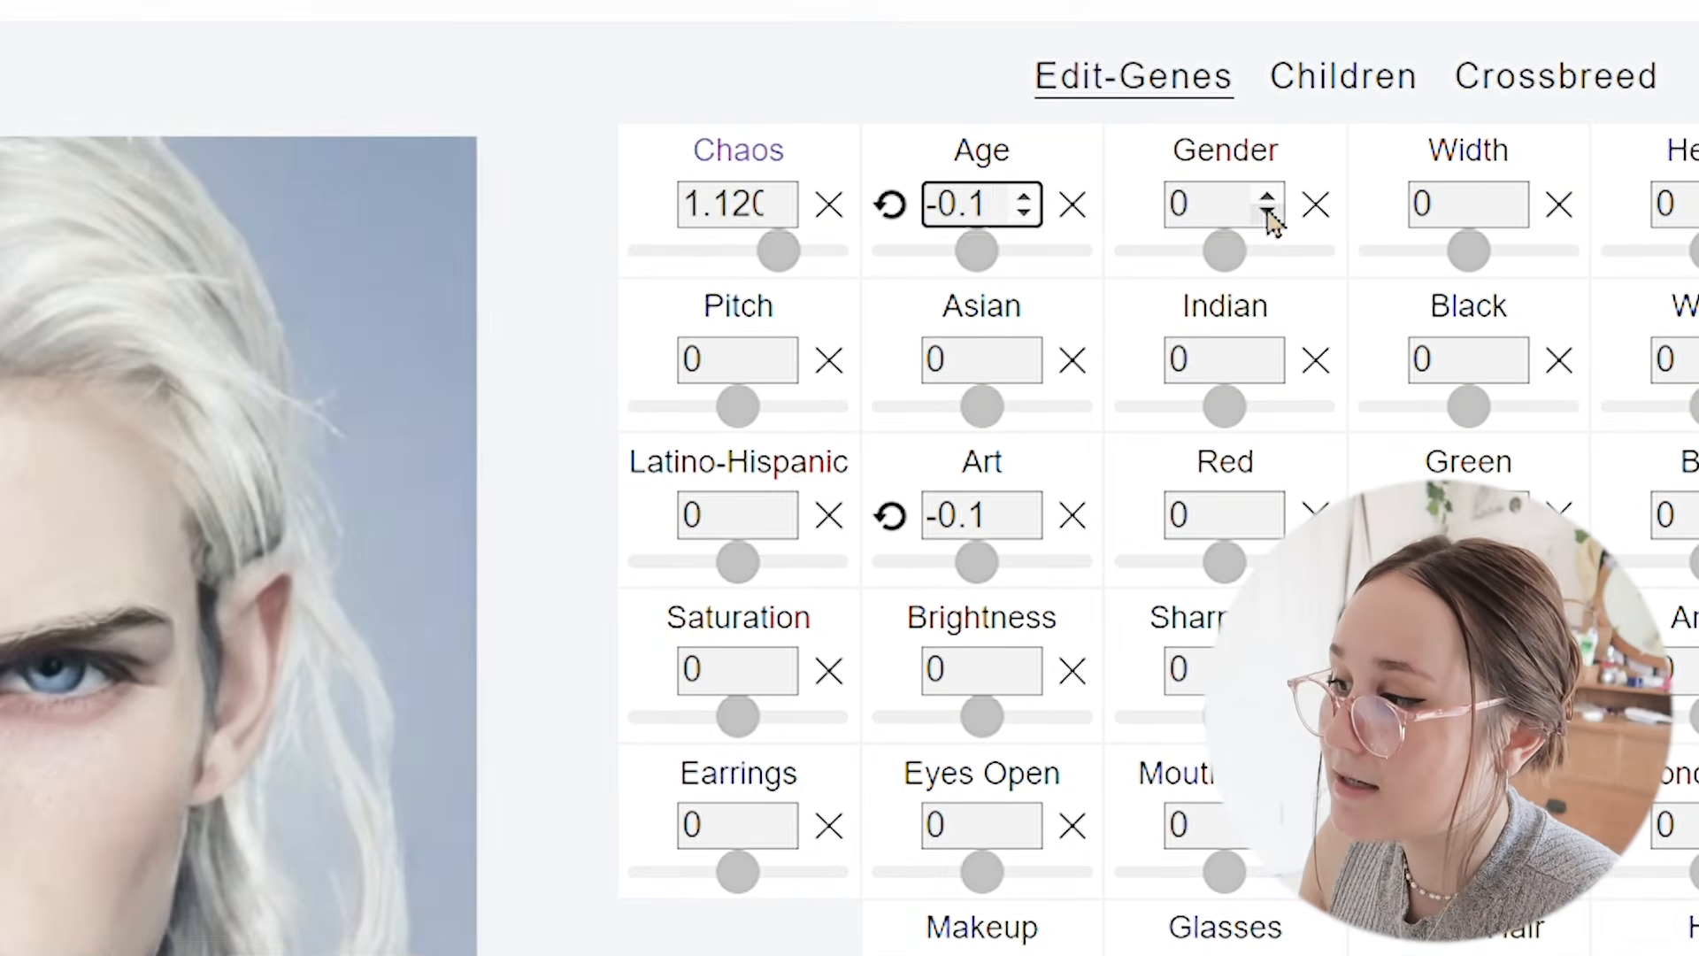
{"action": "left_click", "coordinate": [1282, 138]}
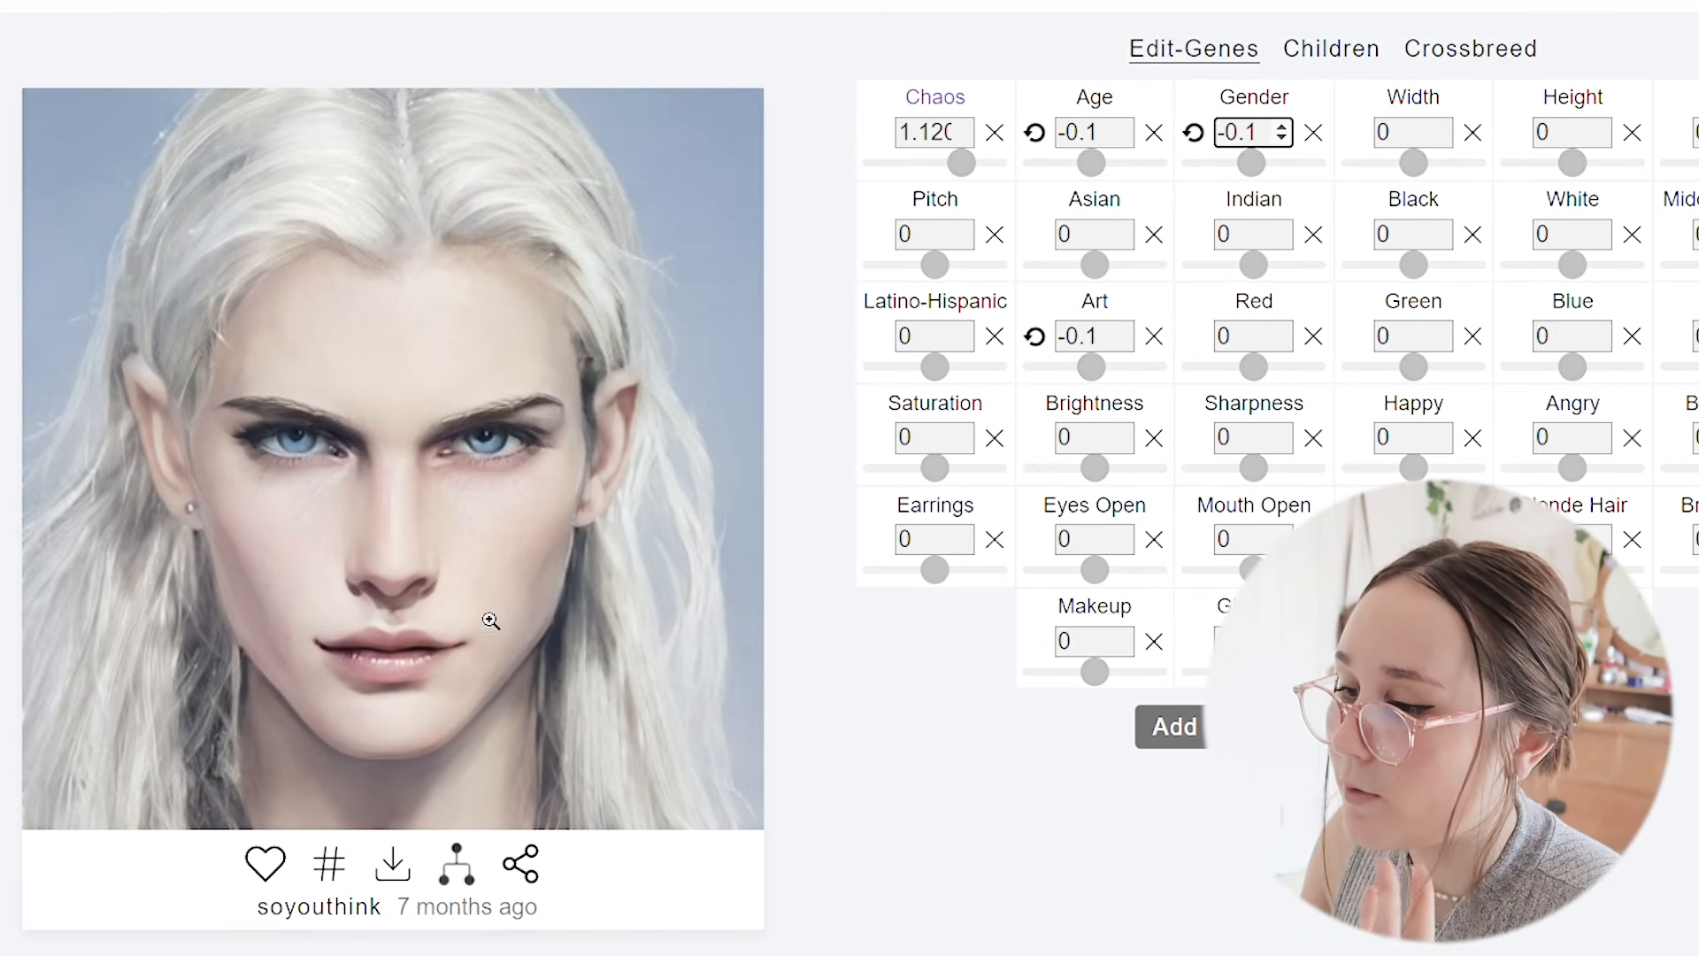
{"action": "left_click", "coordinate": [204, 523]}
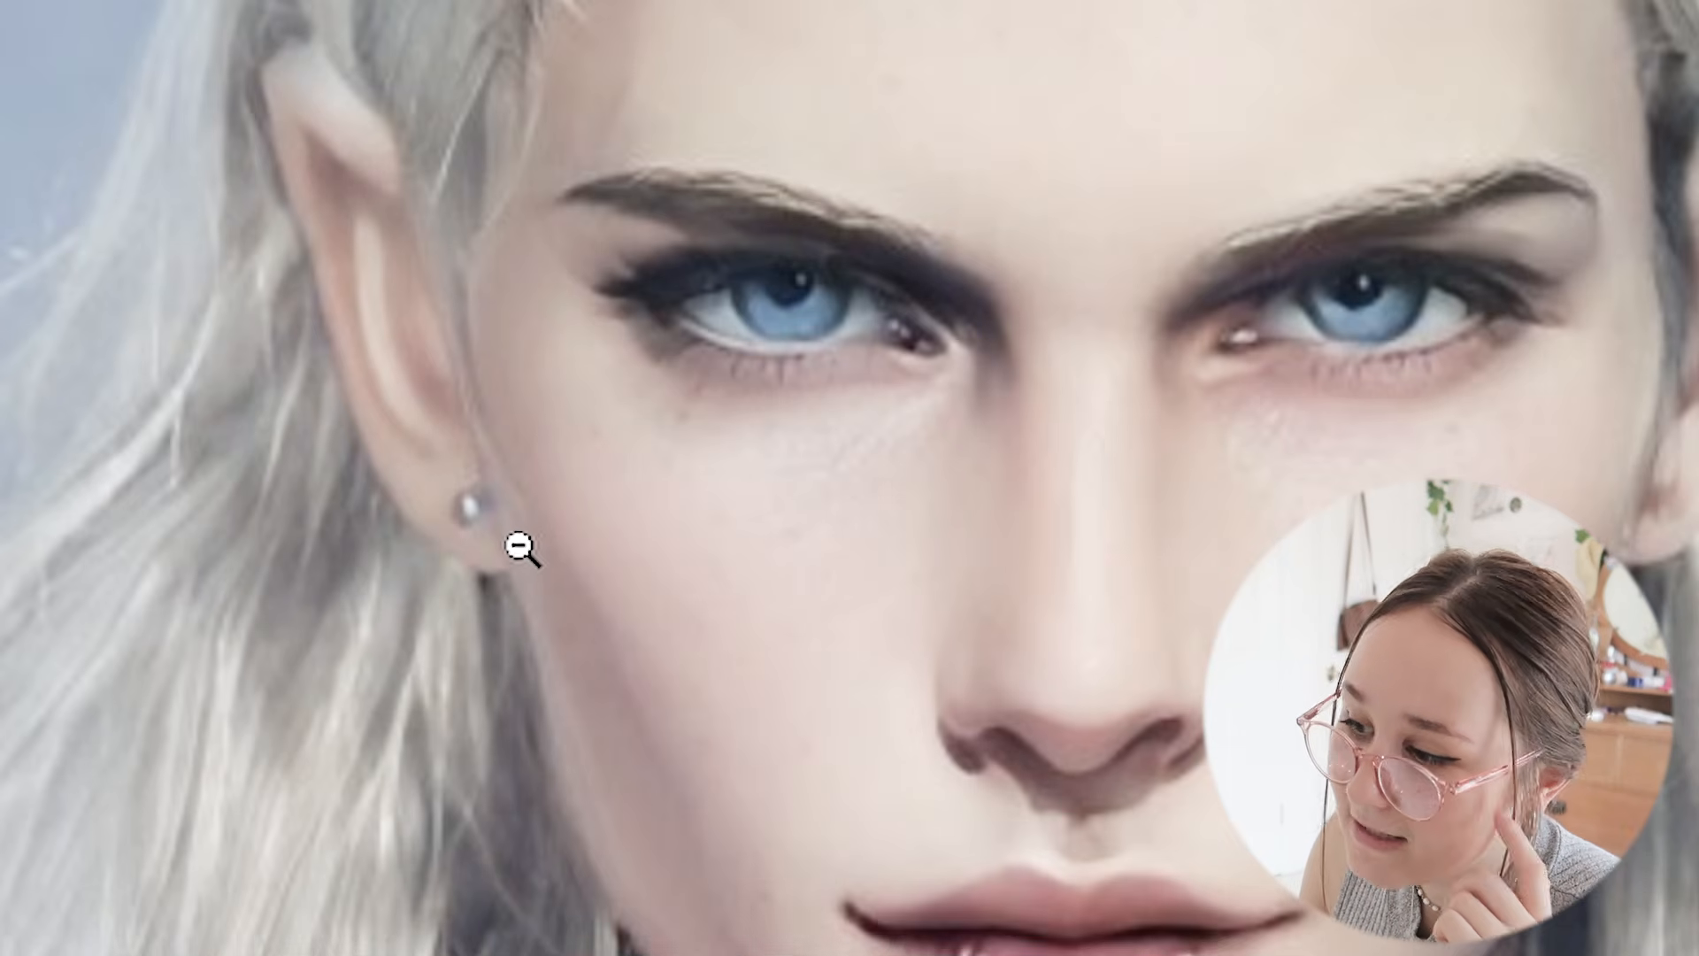
{"action": "left_click", "coordinate": [523, 540]}
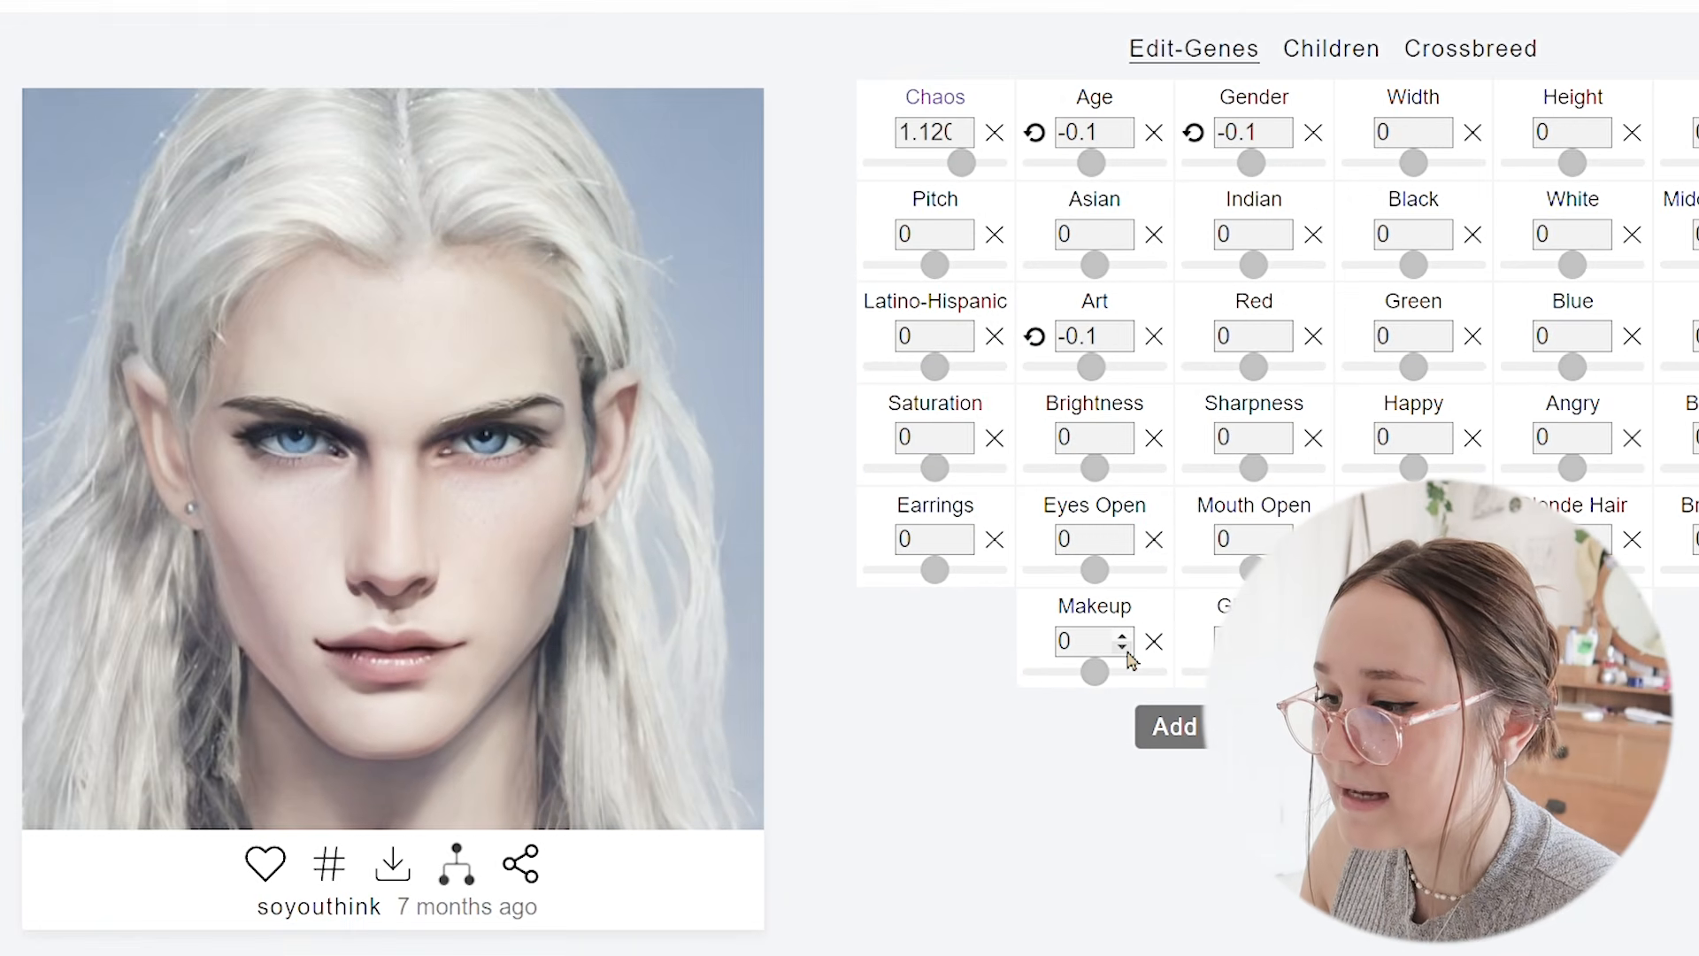
Try the Makeup gene at -0.1 and return it to 0.
{"action": "left_click", "coordinate": [1124, 649]}
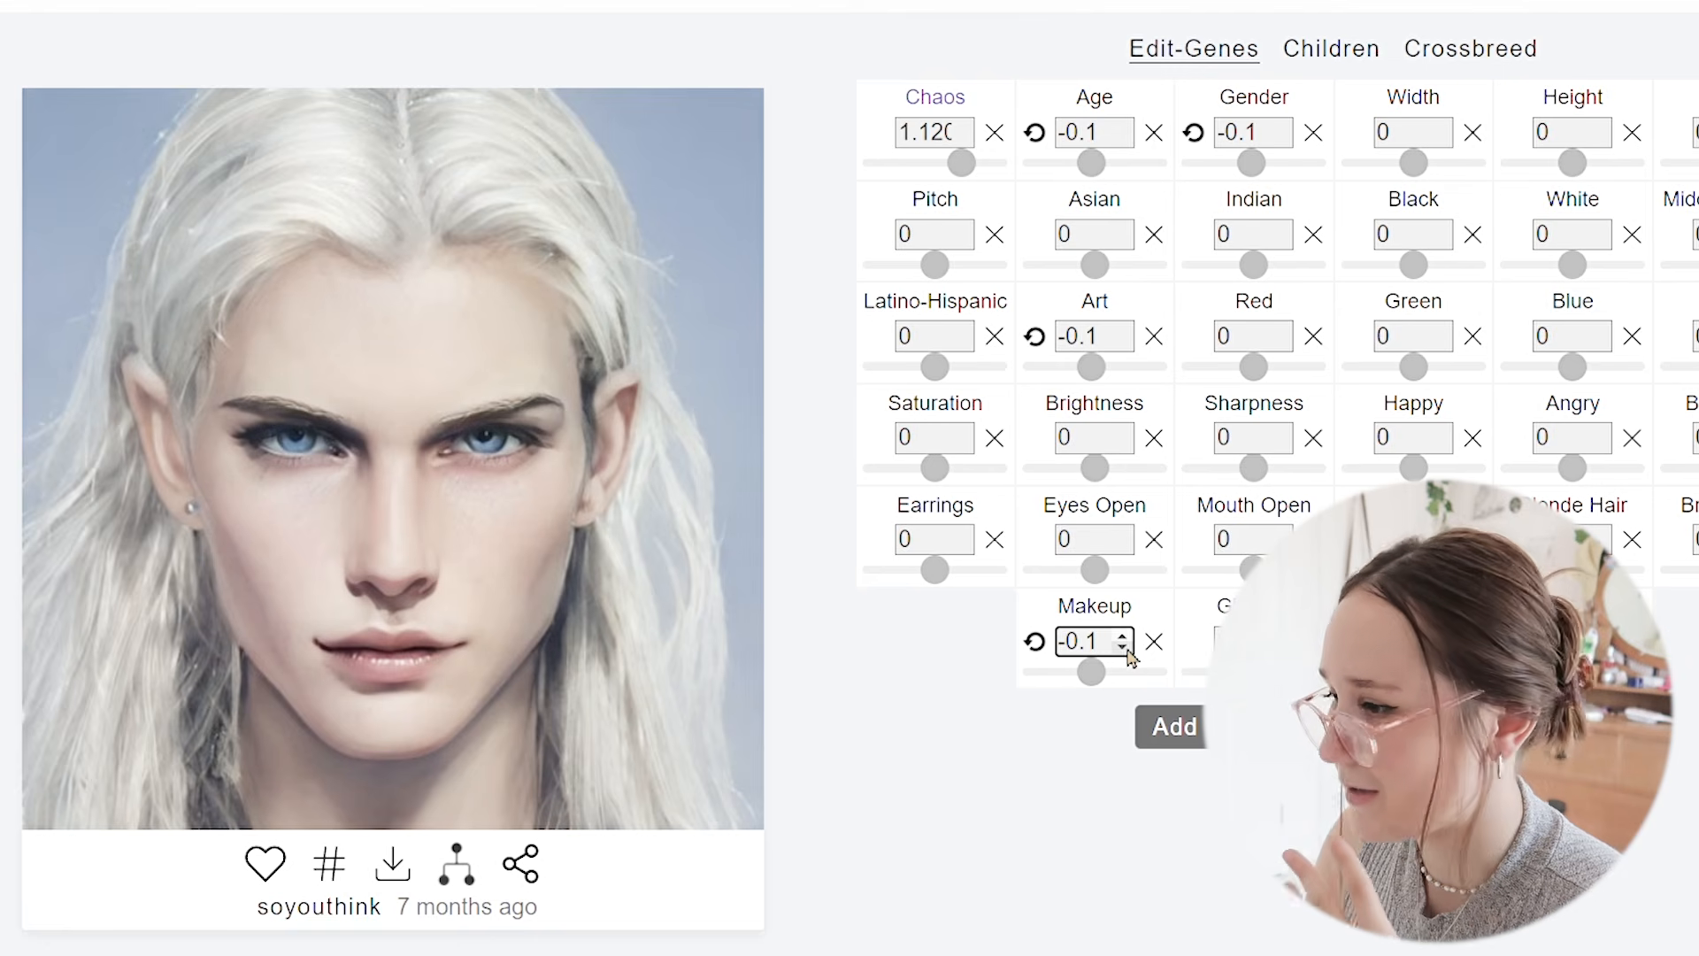
{"action": "left_click", "coordinate": [1124, 639]}
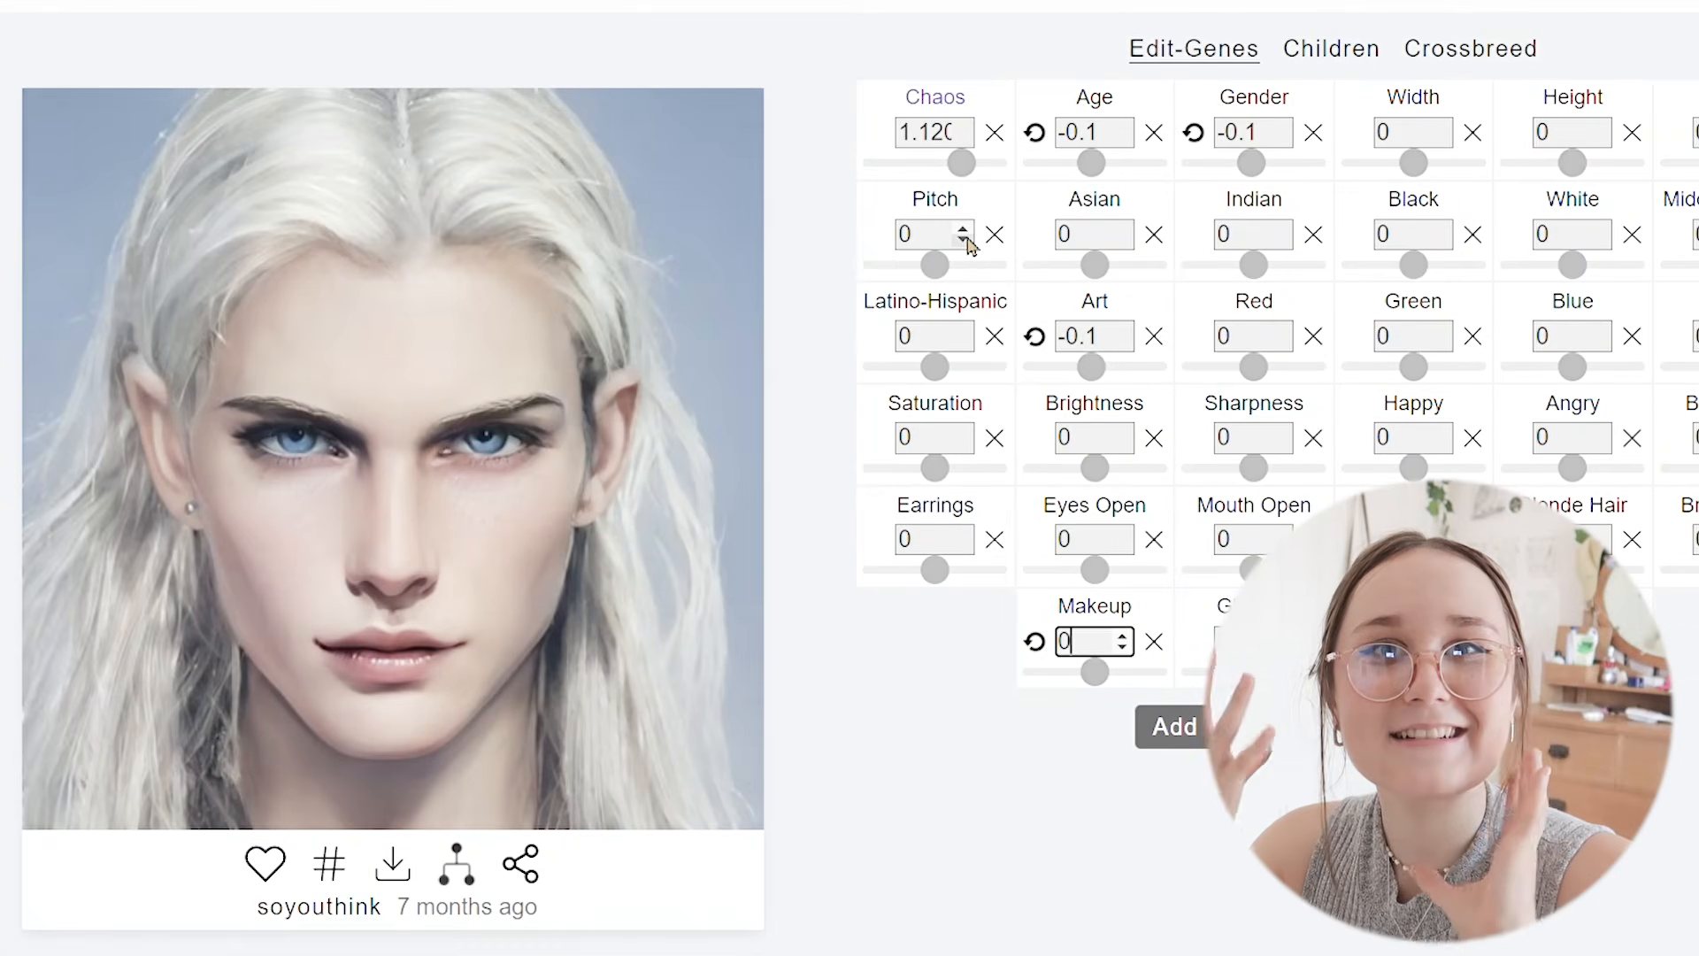
Compare raised and lowered head tilts with the Pitch gene and settle on -0.2.
{"action": "left_click", "coordinate": [964, 239]}
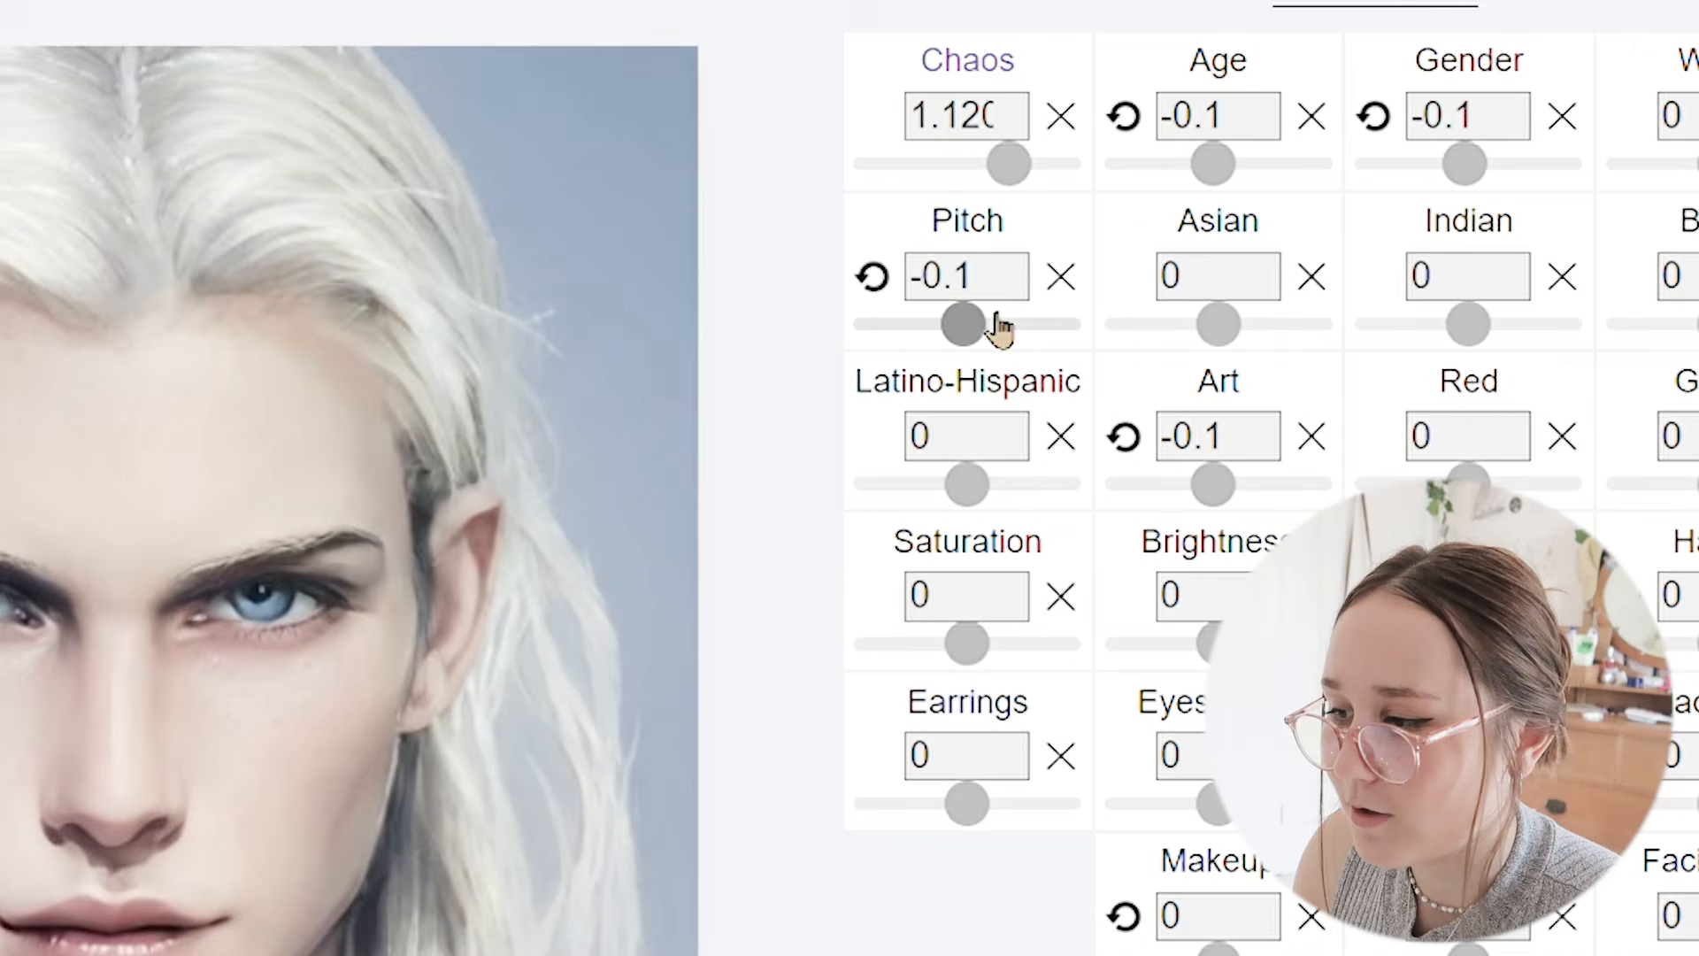
{"action": "left_click_drag", "start_coordinate": [948, 266], "coordinate": [965, 269]}
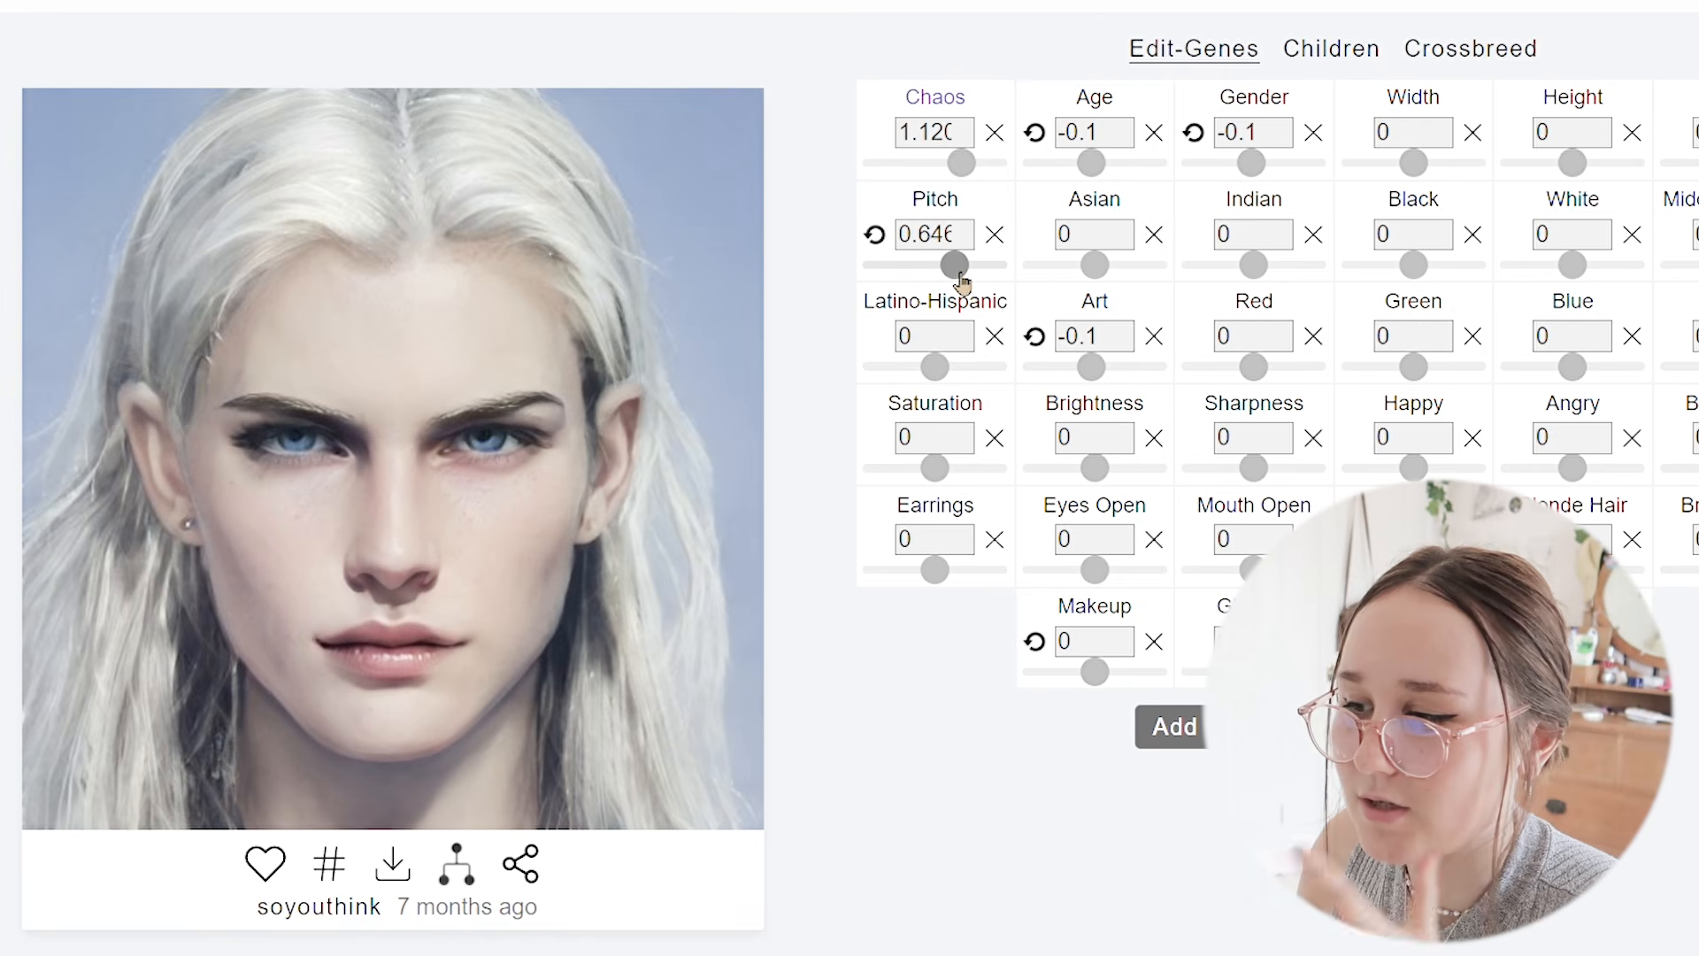
{"action": "left_click", "coordinate": [935, 268]}
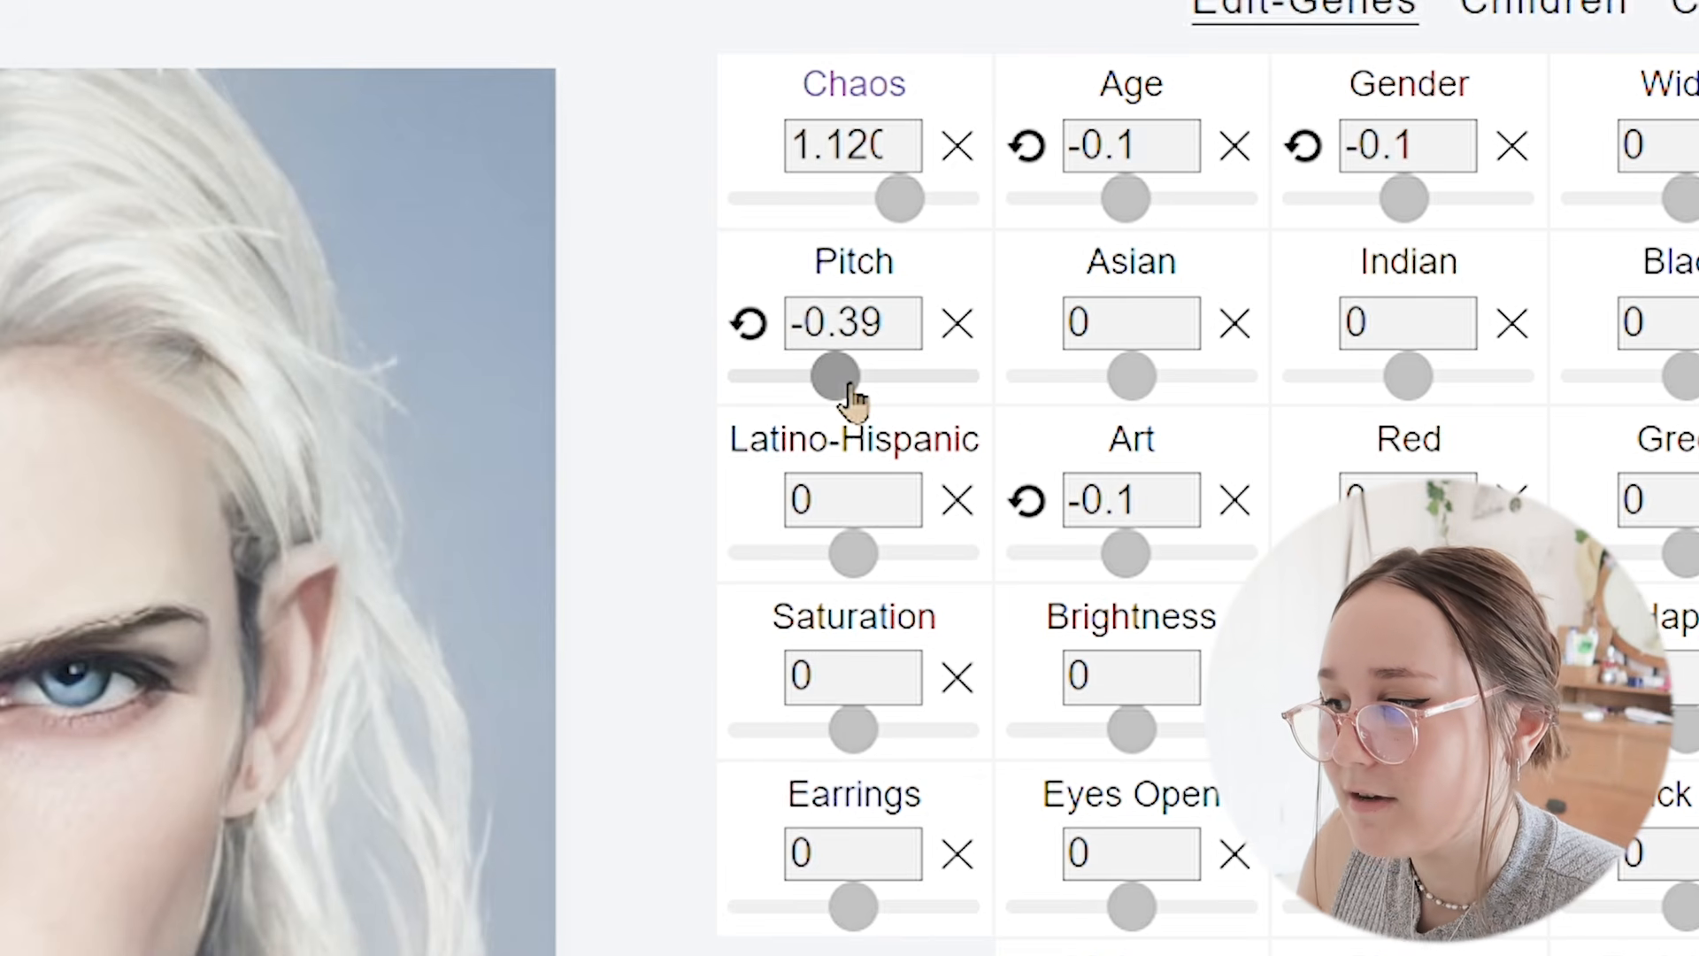
{"action": "left_click", "coordinate": [890, 378]}
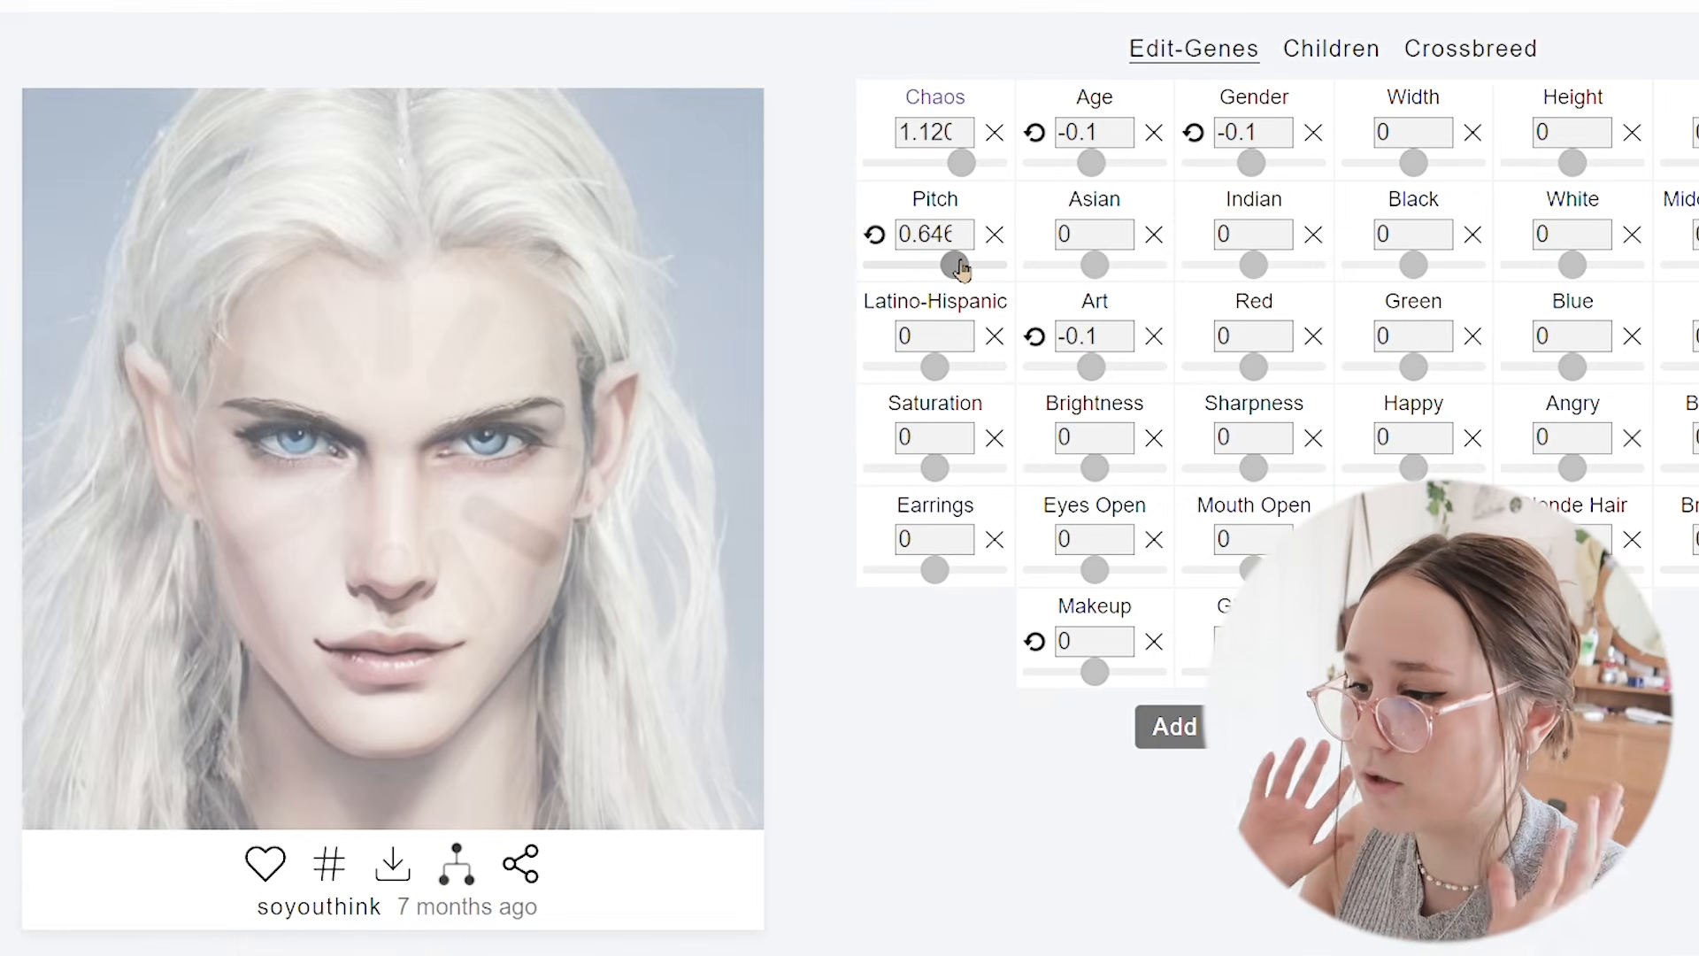
{"action": "left_click", "coordinate": [921, 264]}
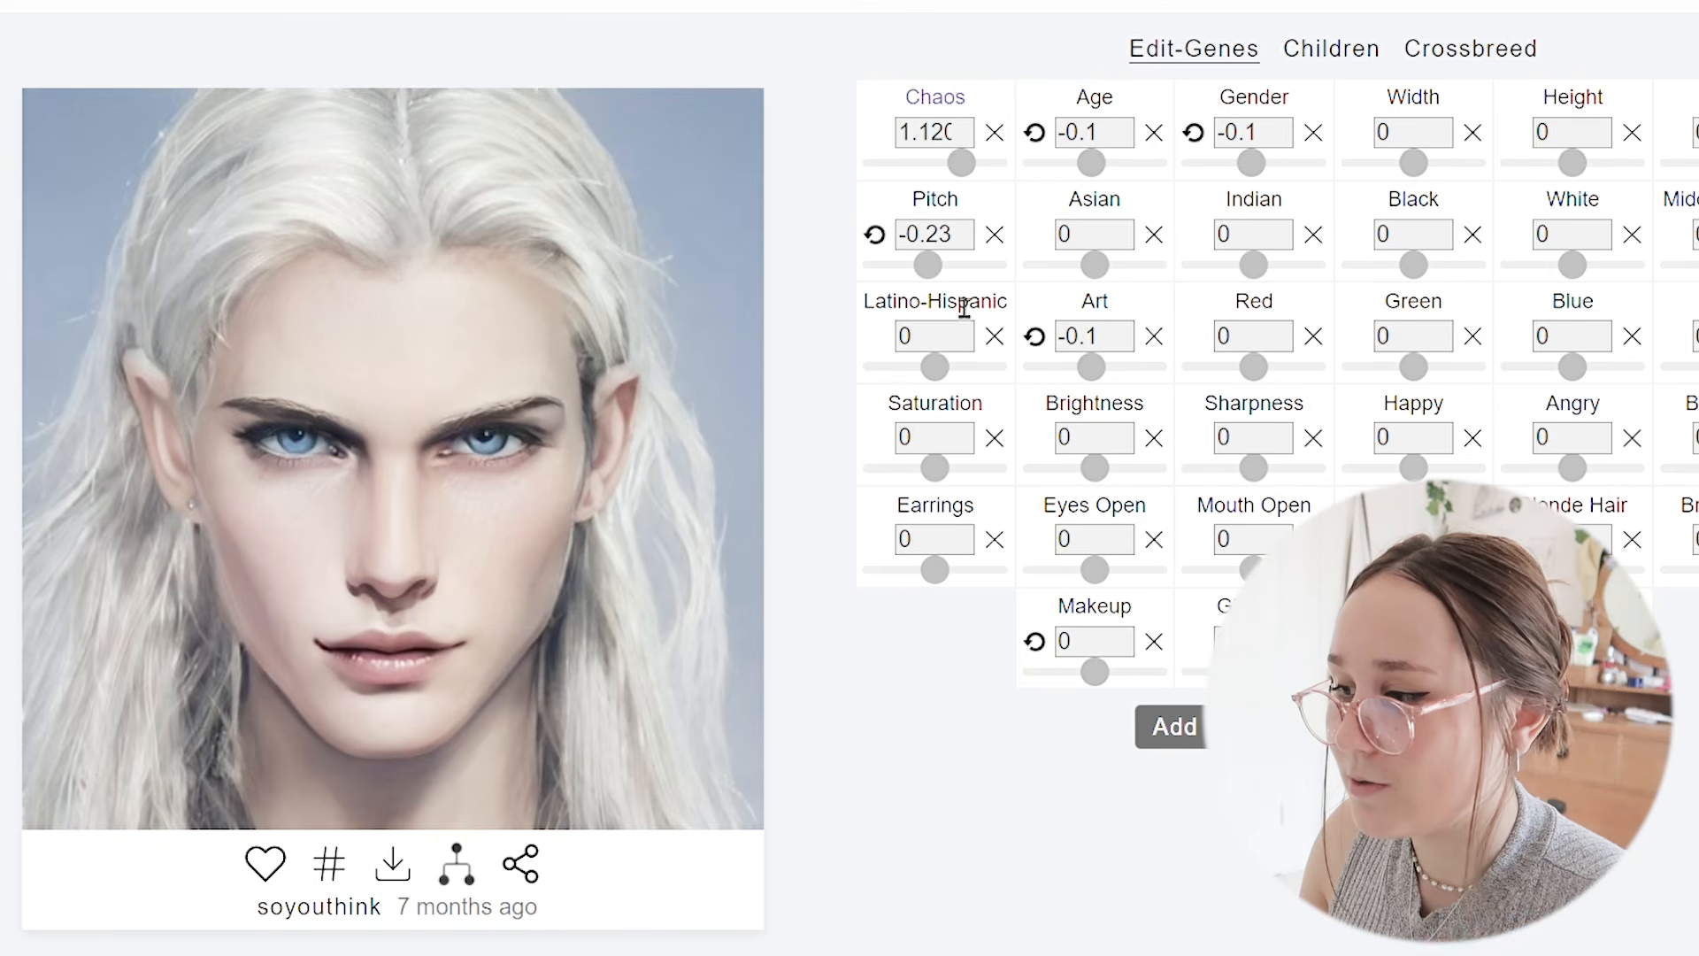
{"action": "left_click", "coordinate": [963, 230]}
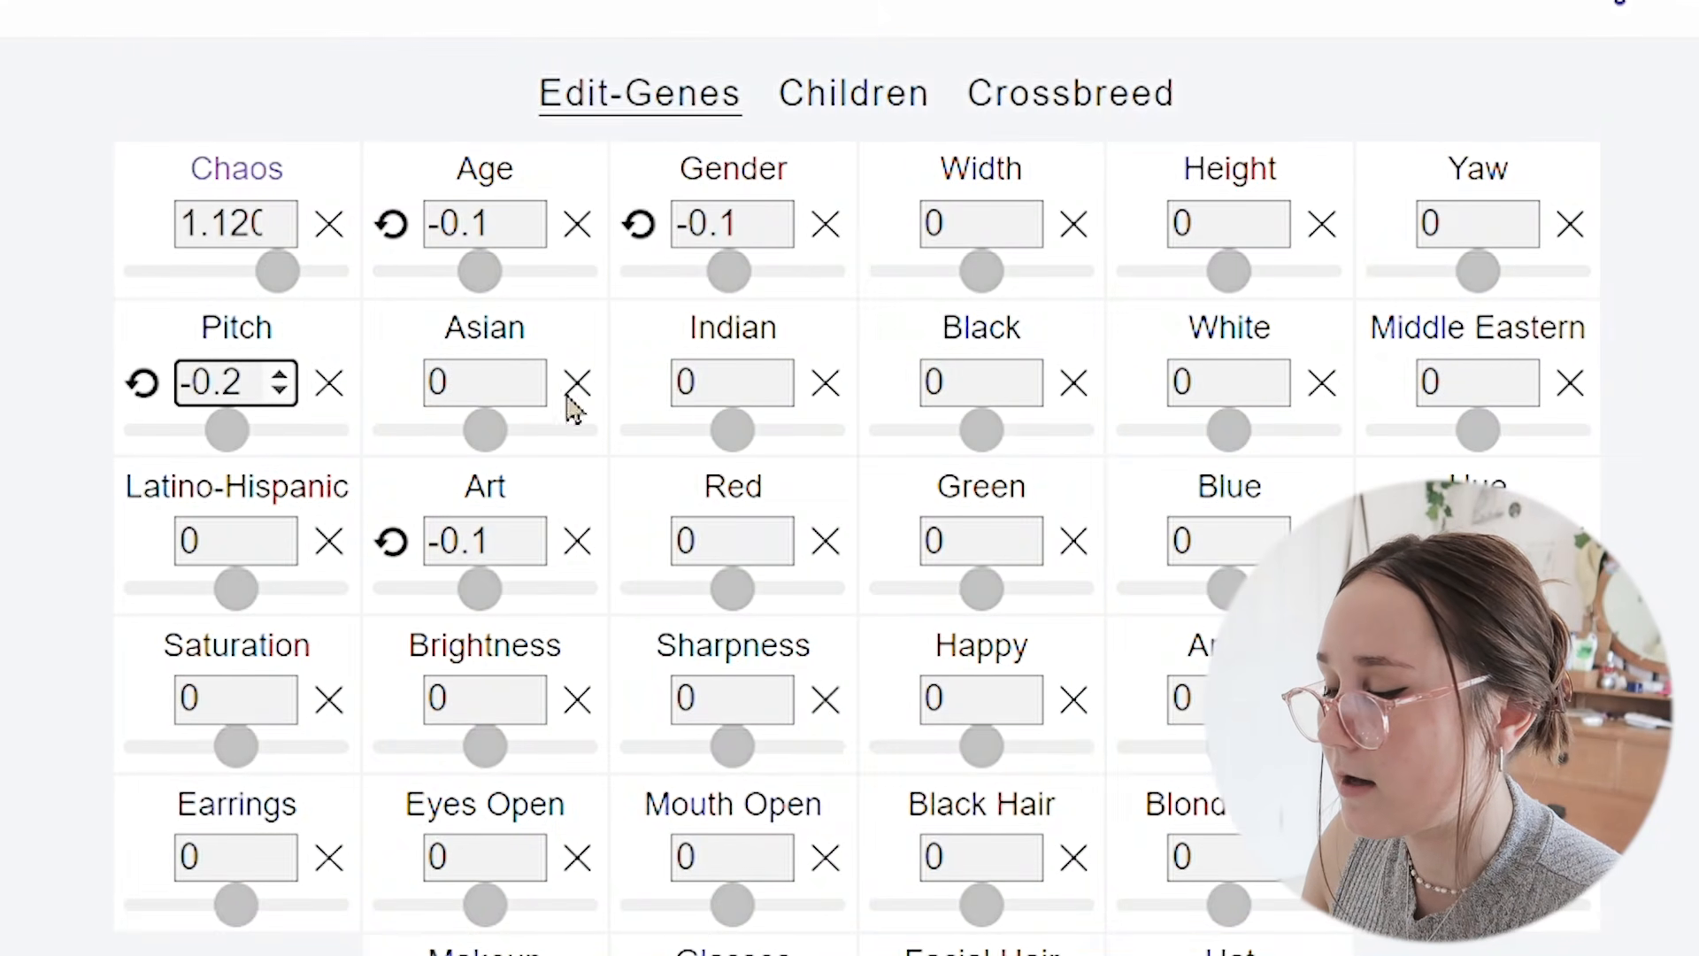
Set the Asian gene to 0.1, and try the Angry gene at 0.1 before returning it to 0.
{"action": "left_click", "coordinate": [529, 377]}
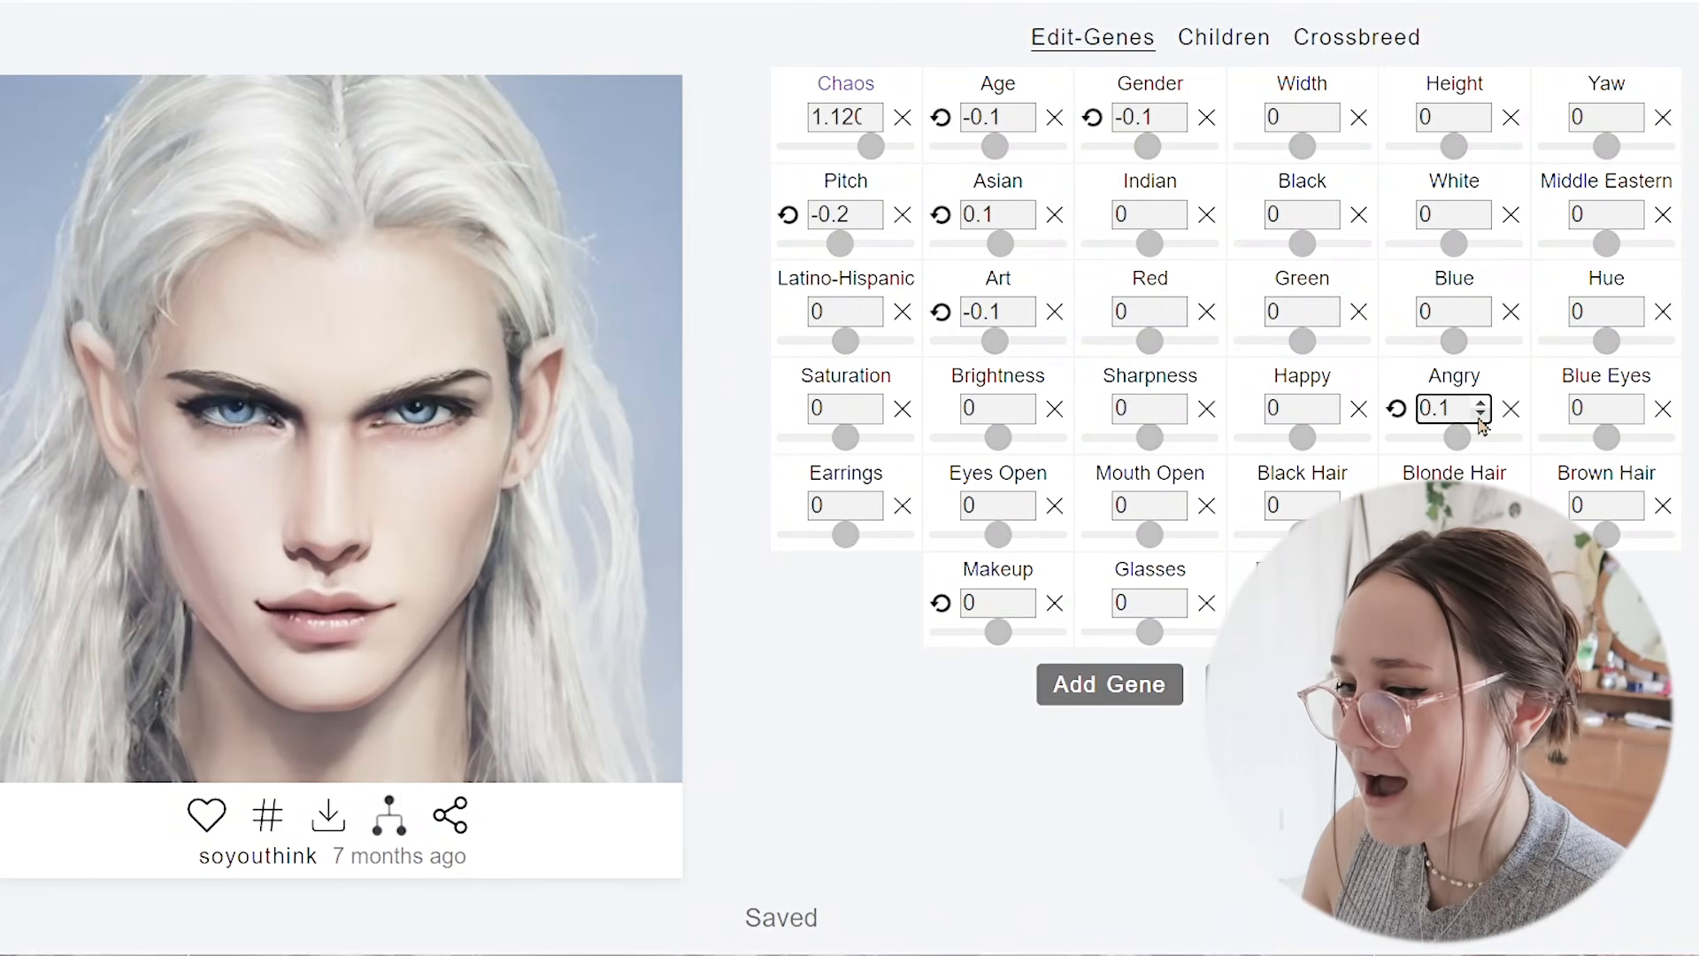
{"action": "left_click", "coordinate": [1480, 416]}
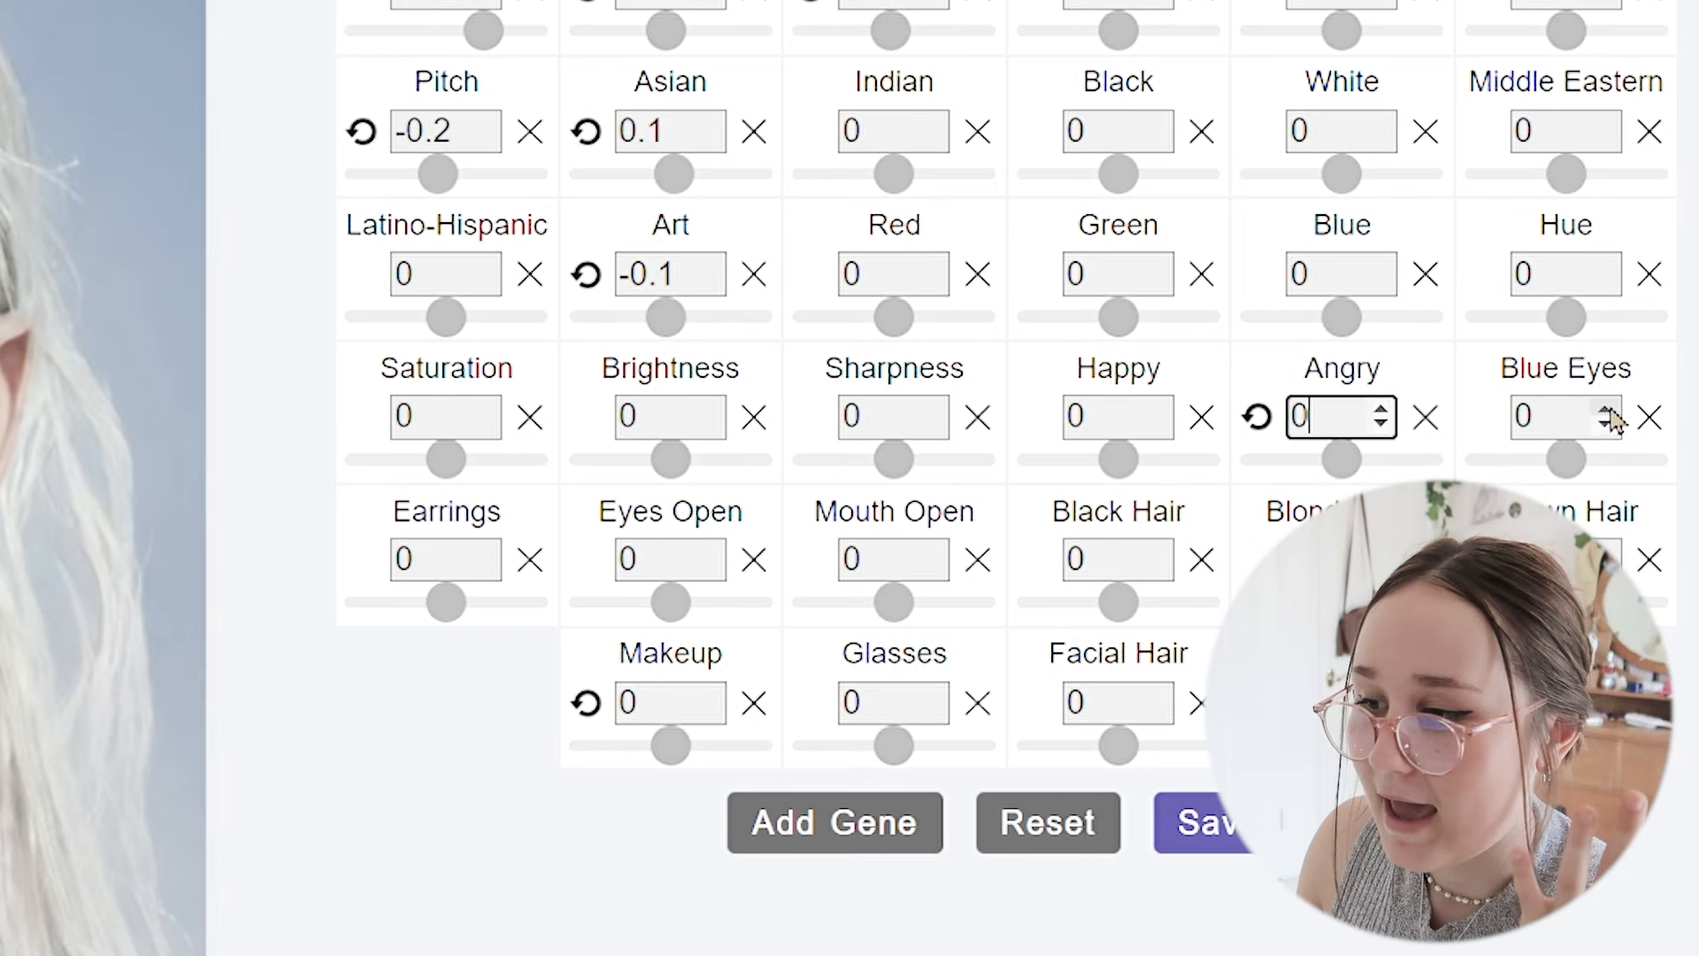
Set the Blue Eyes gene to -0.3 and the Eyes Open gene to 0.1.
{"action": "left_click", "coordinate": [1607, 410]}
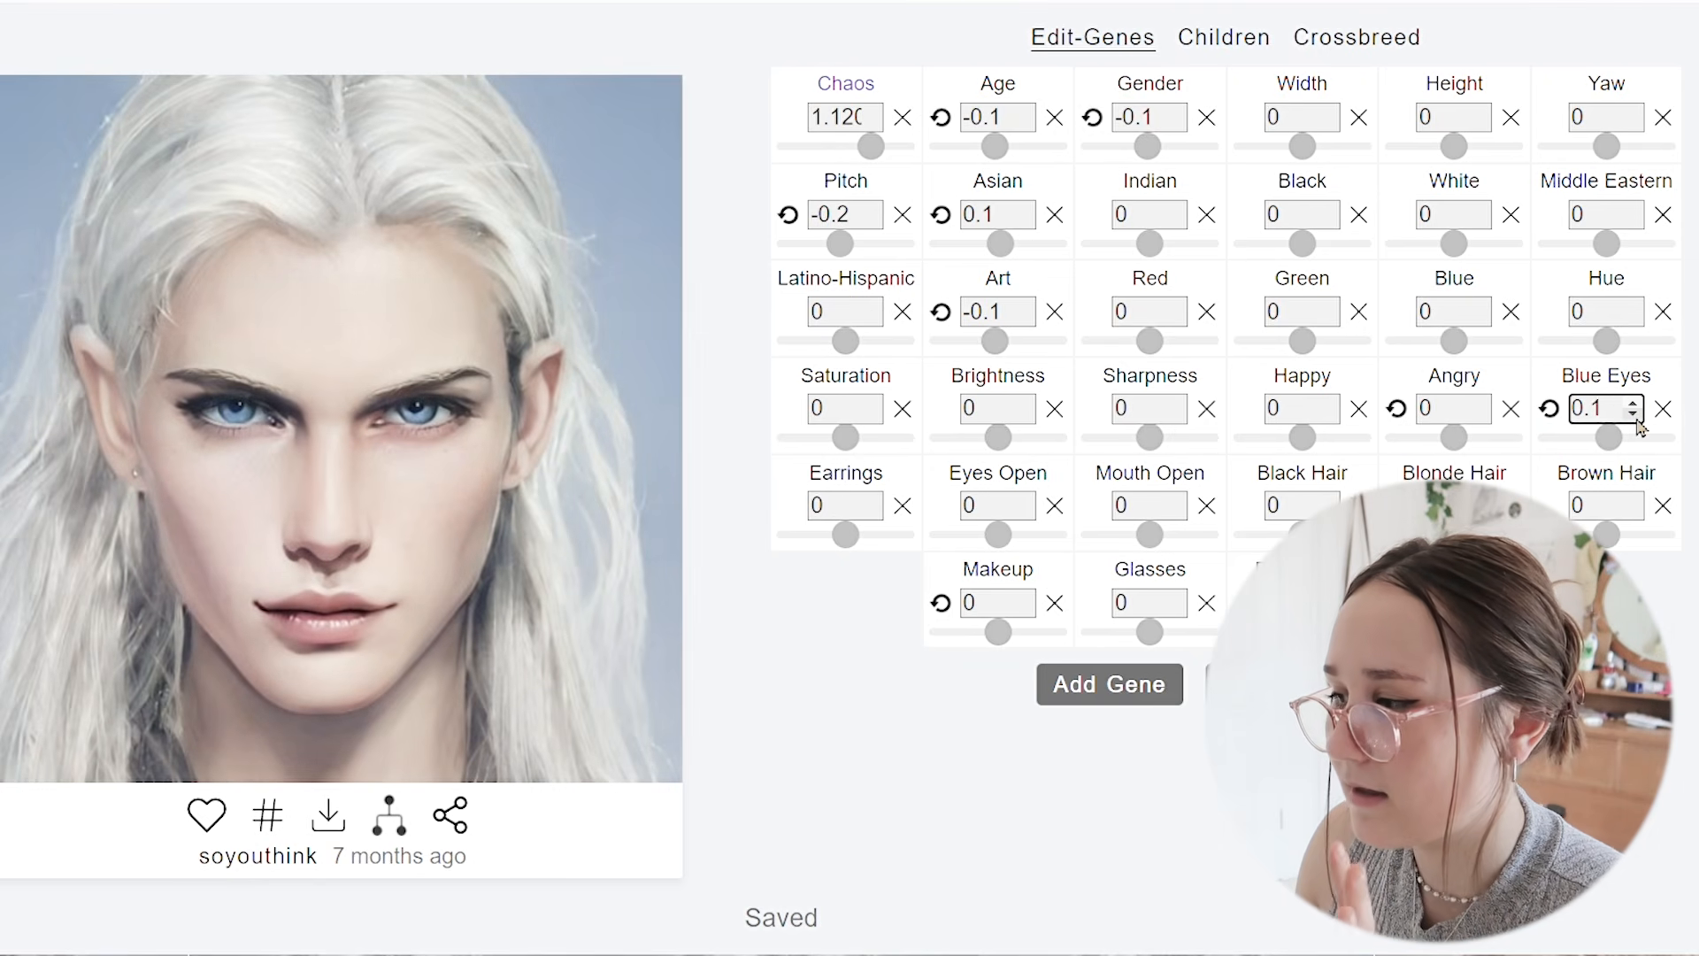
{"action": "left_click", "coordinate": [1635, 415]}
{"action": "left_click", "coordinate": [1635, 414]}
{"action": "left_click", "coordinate": [1635, 414]}
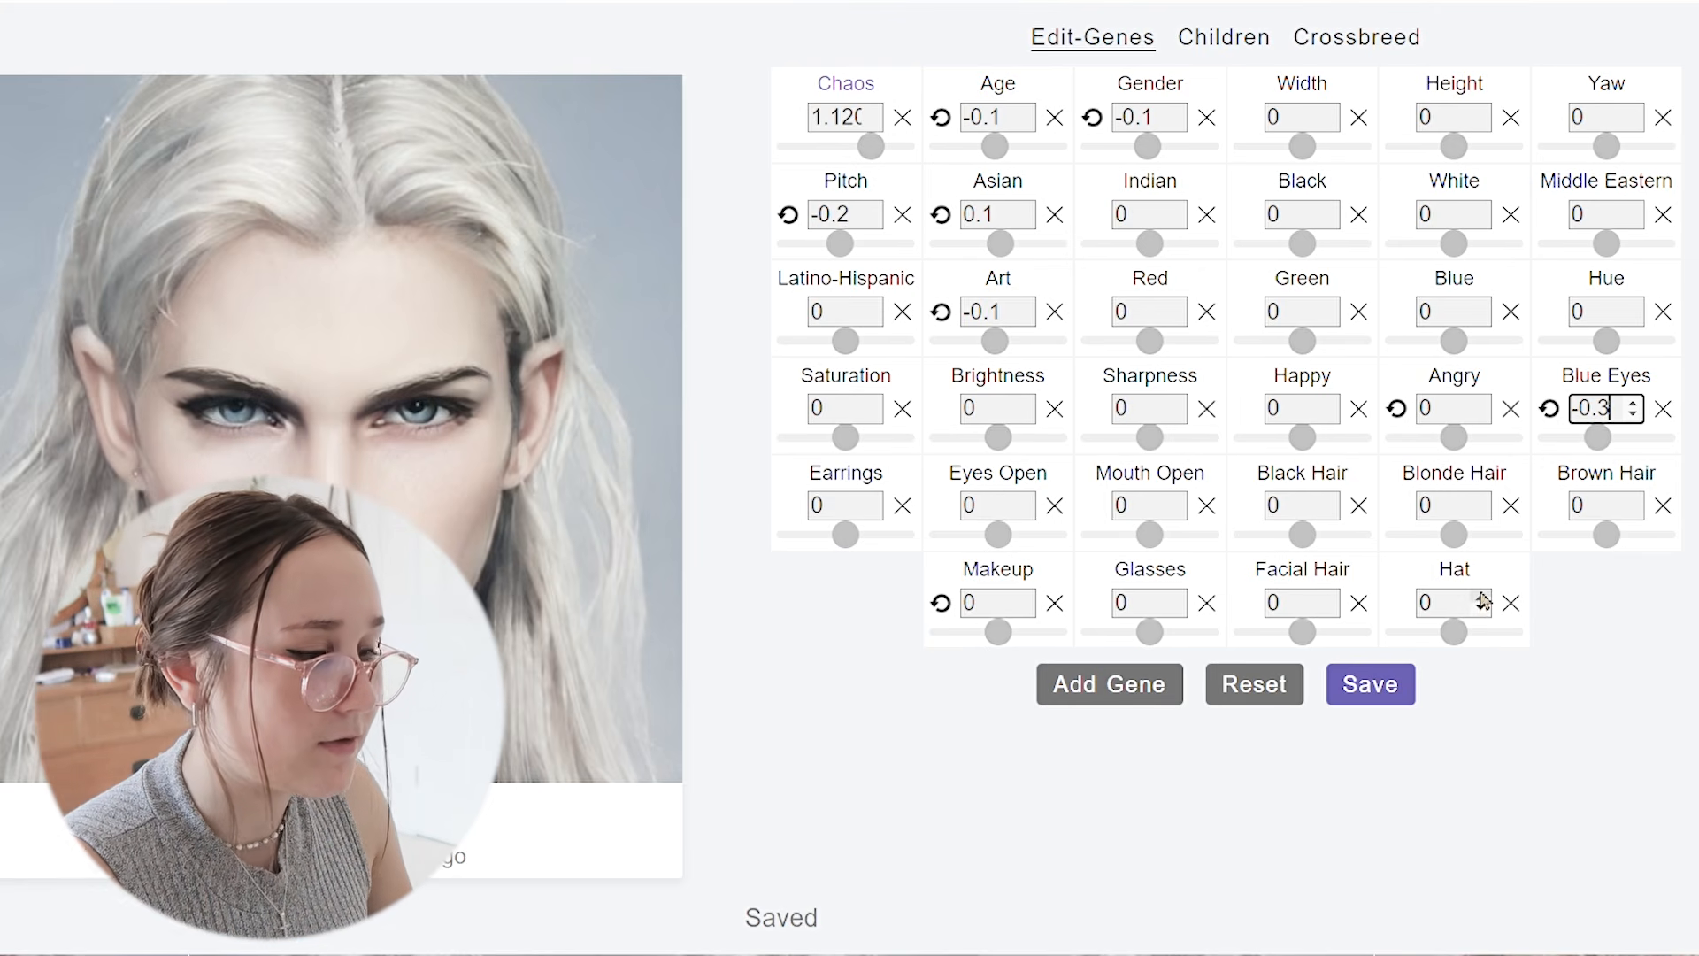
{"action": "left_click", "coordinate": [1025, 501]}
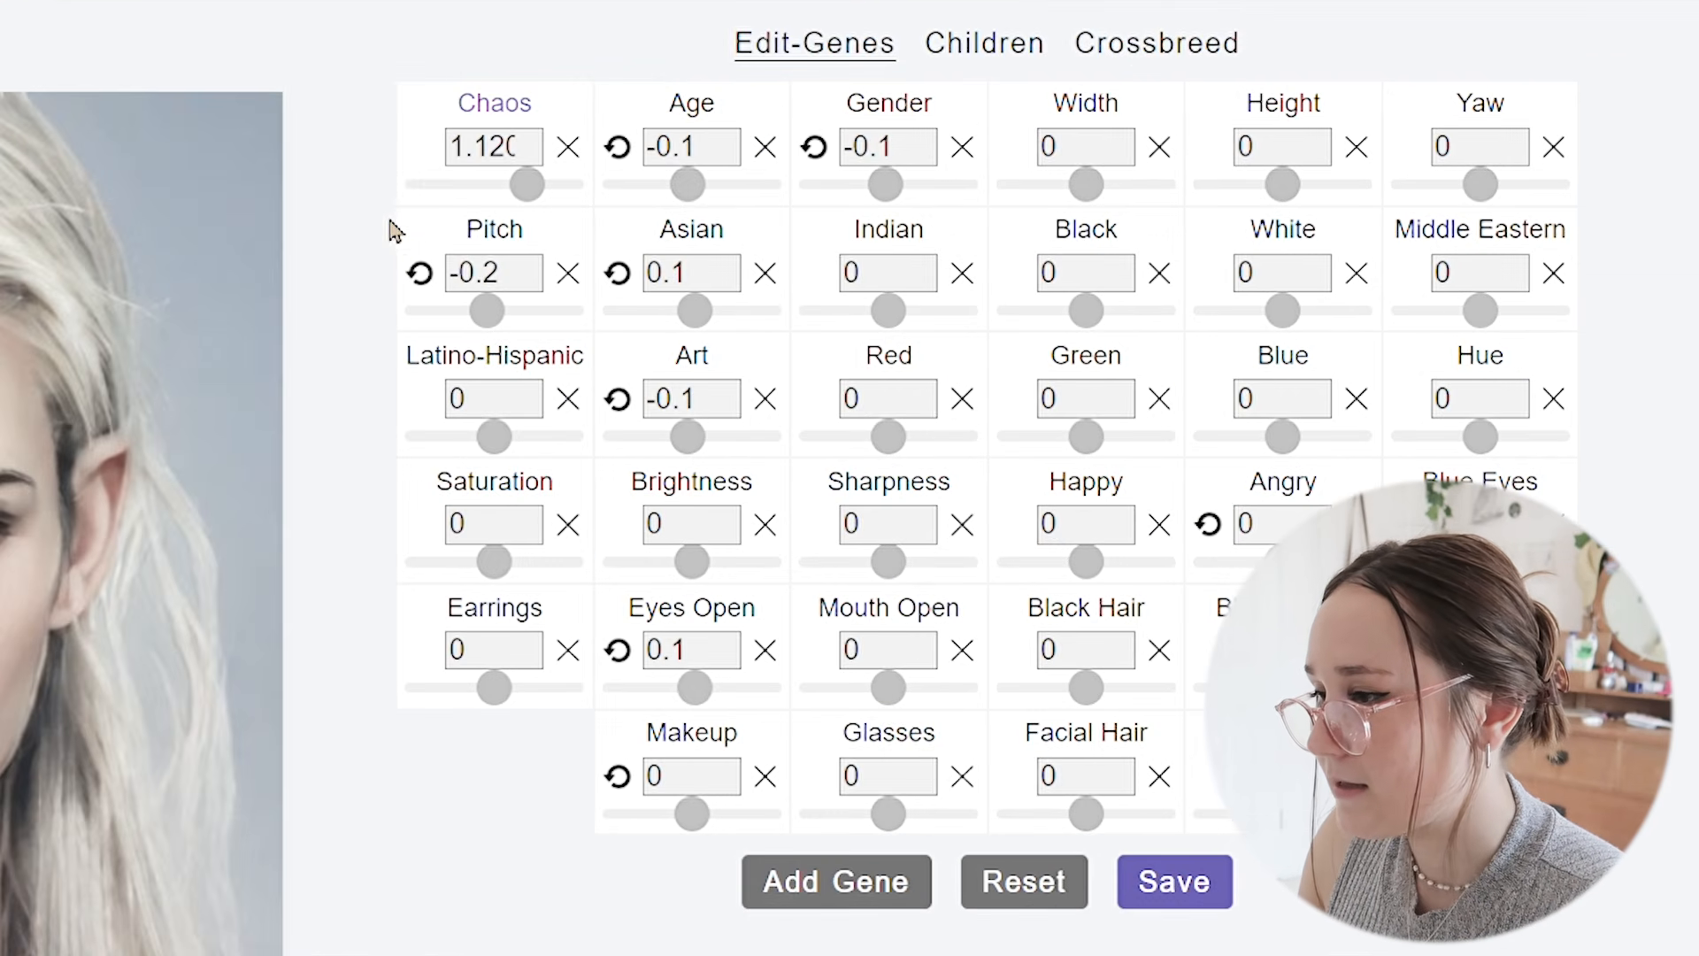
{"action": "left_click_drag", "start_coordinate": [766, 179], "coordinate": [1550, 85]}
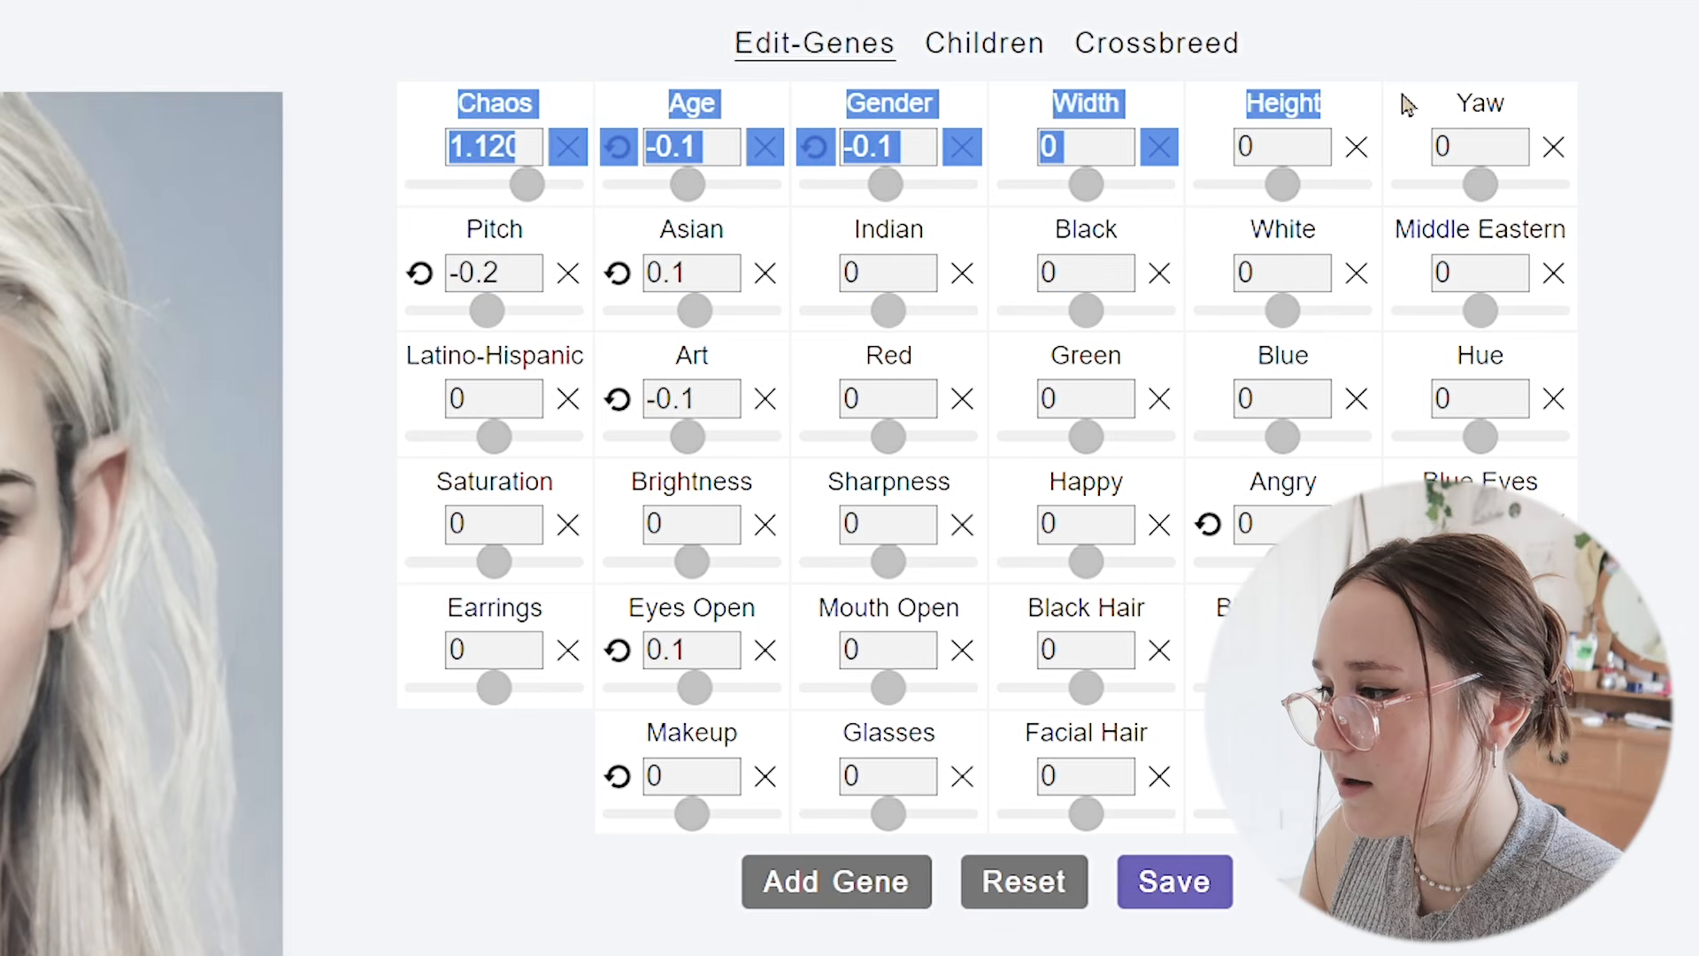
{"action": "left_click_drag", "start_coordinate": [1404, 96], "coordinate": [1488, 99]}
{"action": "left_click_drag", "start_coordinate": [407, 594], "coordinate": [1310, 609]}
{"action": "left_click", "coordinate": [423, 851]}
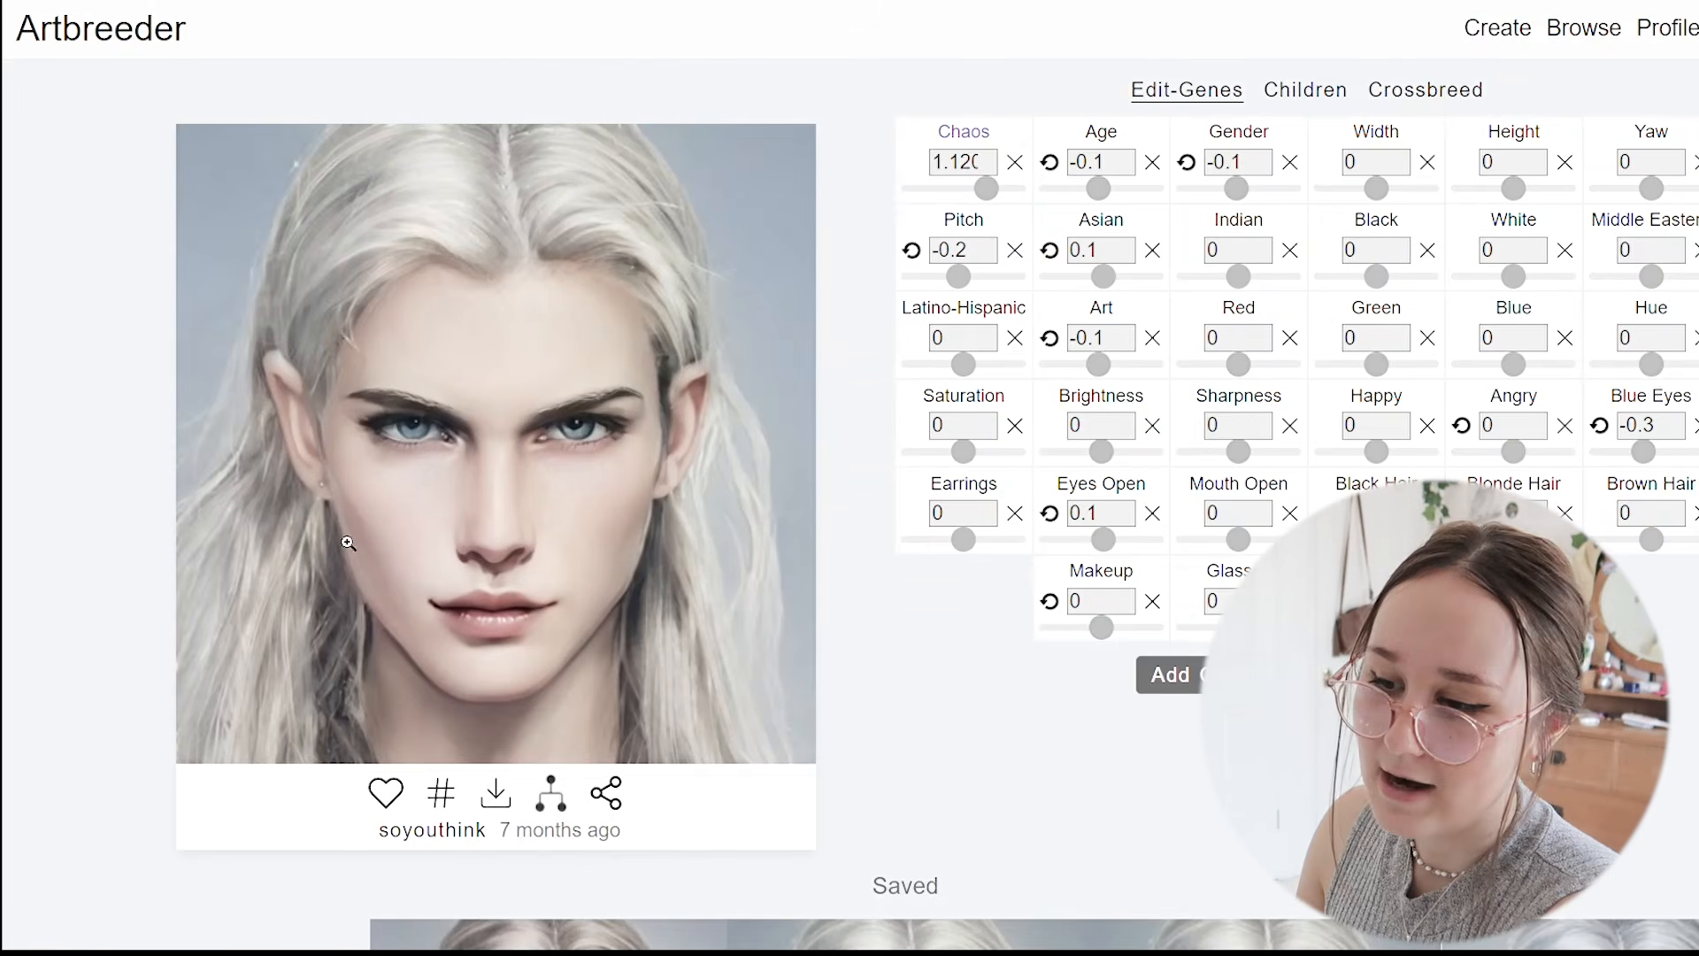
Save the edited elf portrait and open the new copy from the saved variations.
{"action": "scroll", "coordinate": [348, 543], "scroll_direction": "down", "scroll_amount": 5}
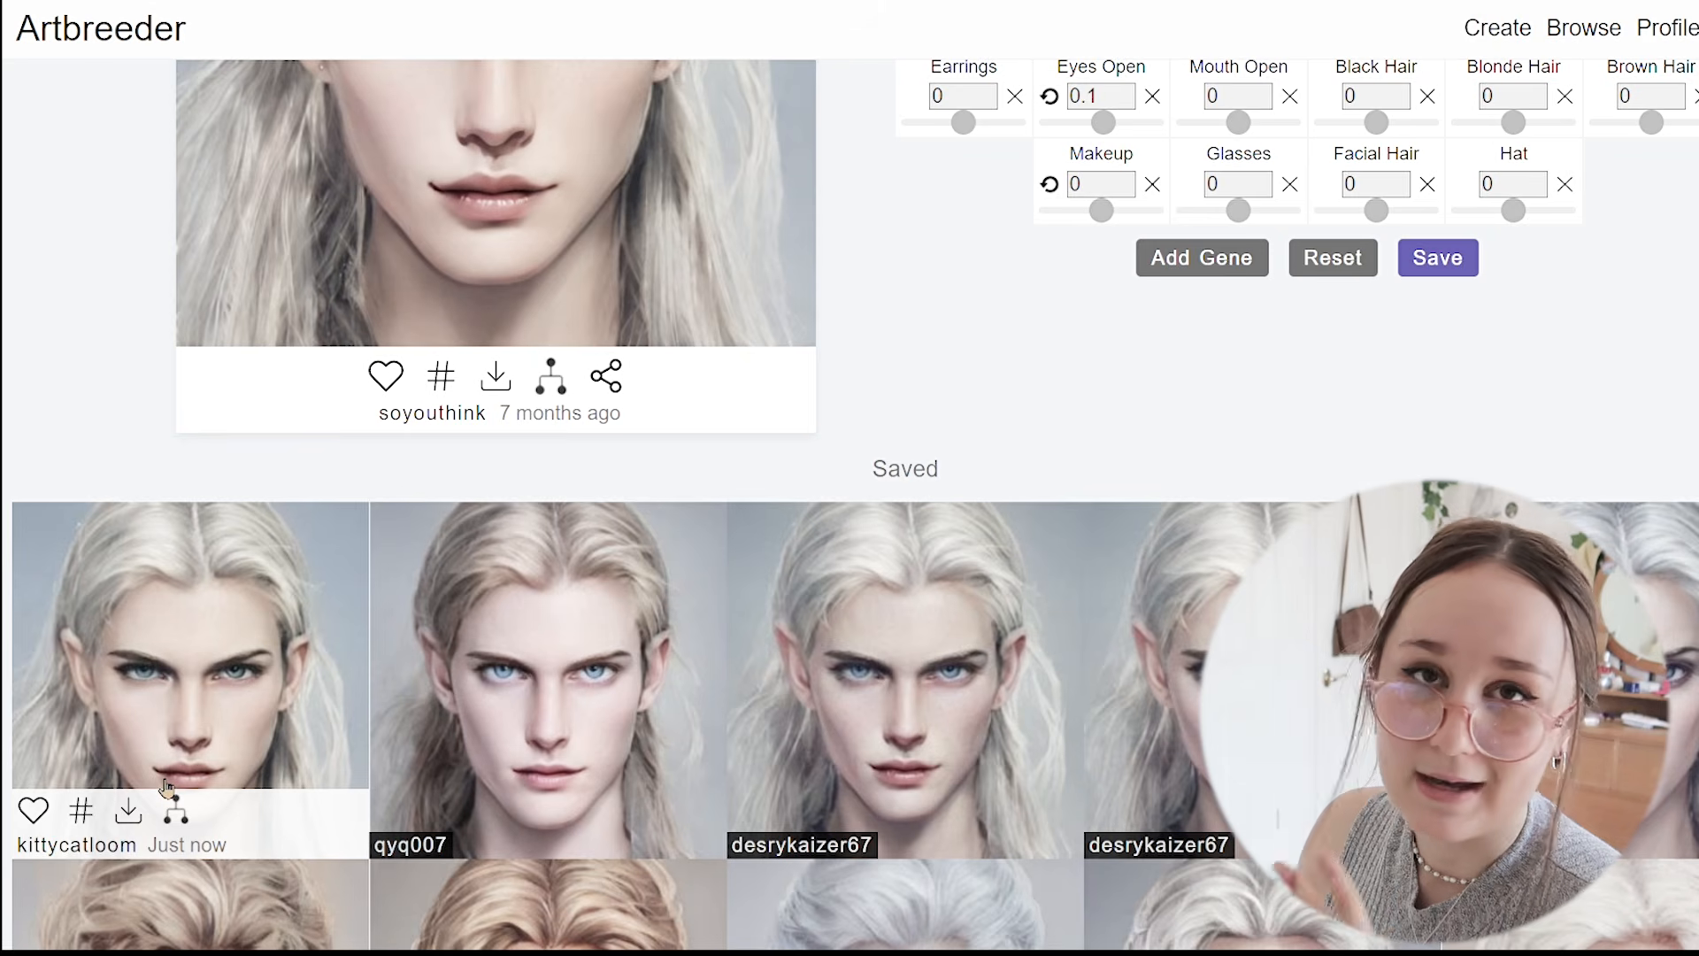
{"action": "scroll", "coordinate": [166, 786], "scroll_direction": "down", "scroll_amount": 2}
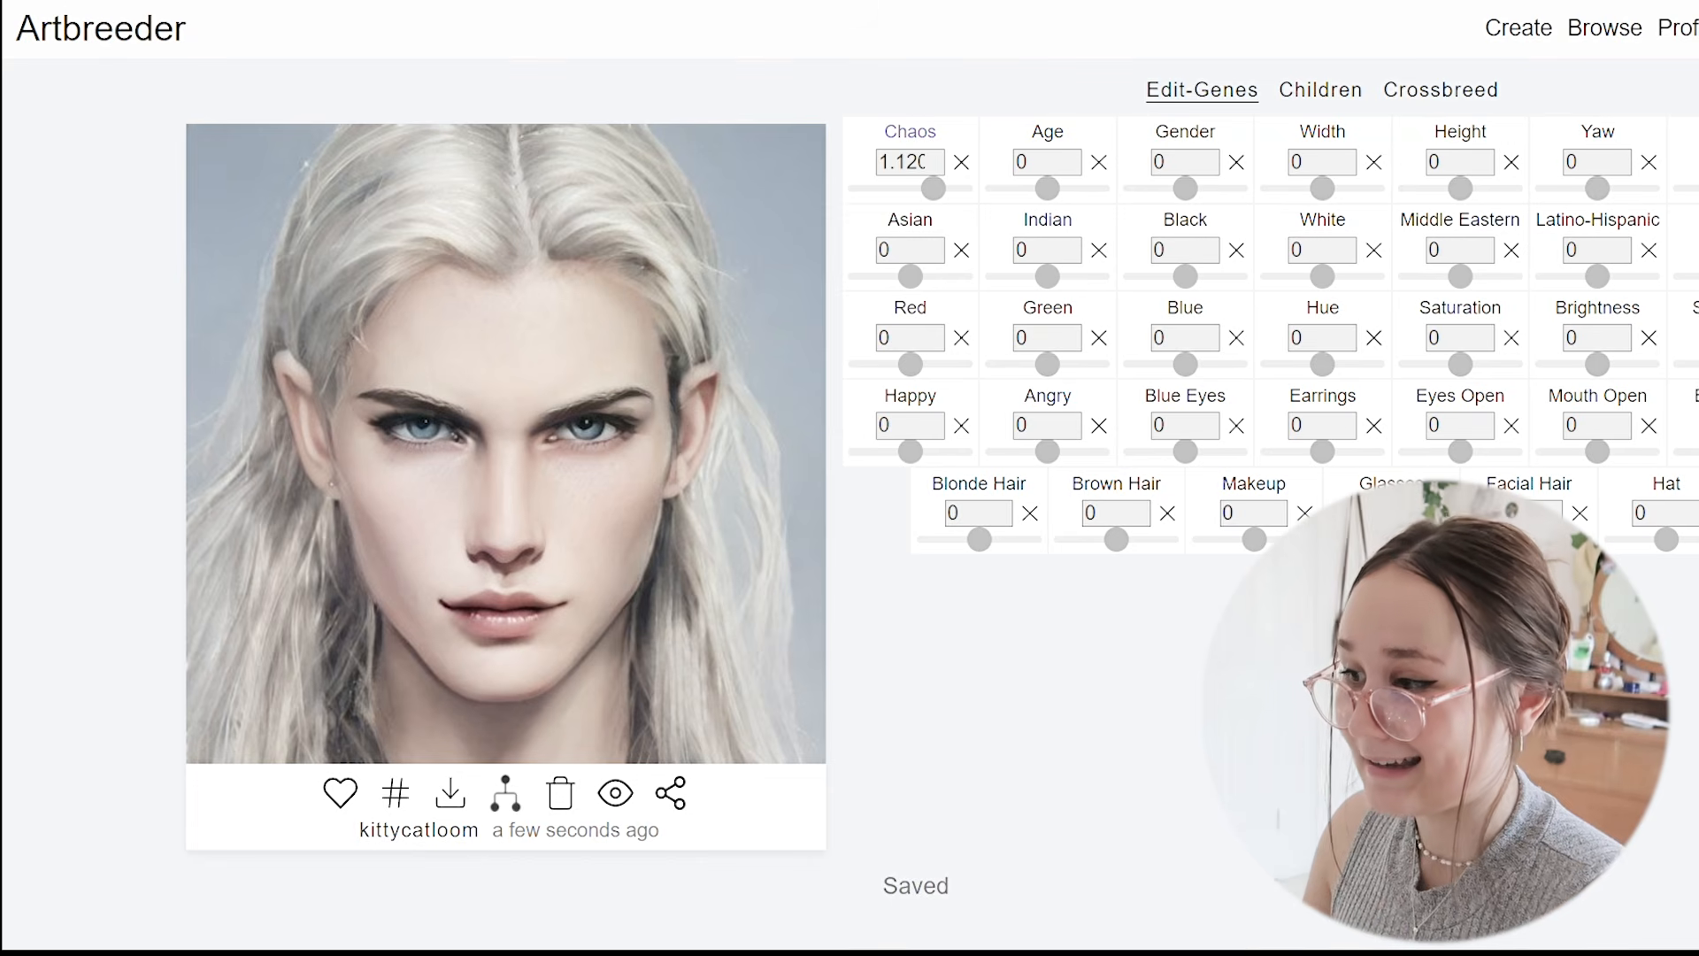
Adjust the portrait's colour genes, setting Red to 0.2, Green to 0.3 and Blue to 0.3.
{"action": "left_click_drag", "start_coordinate": [889, 306], "coordinate": [1695, 301]}
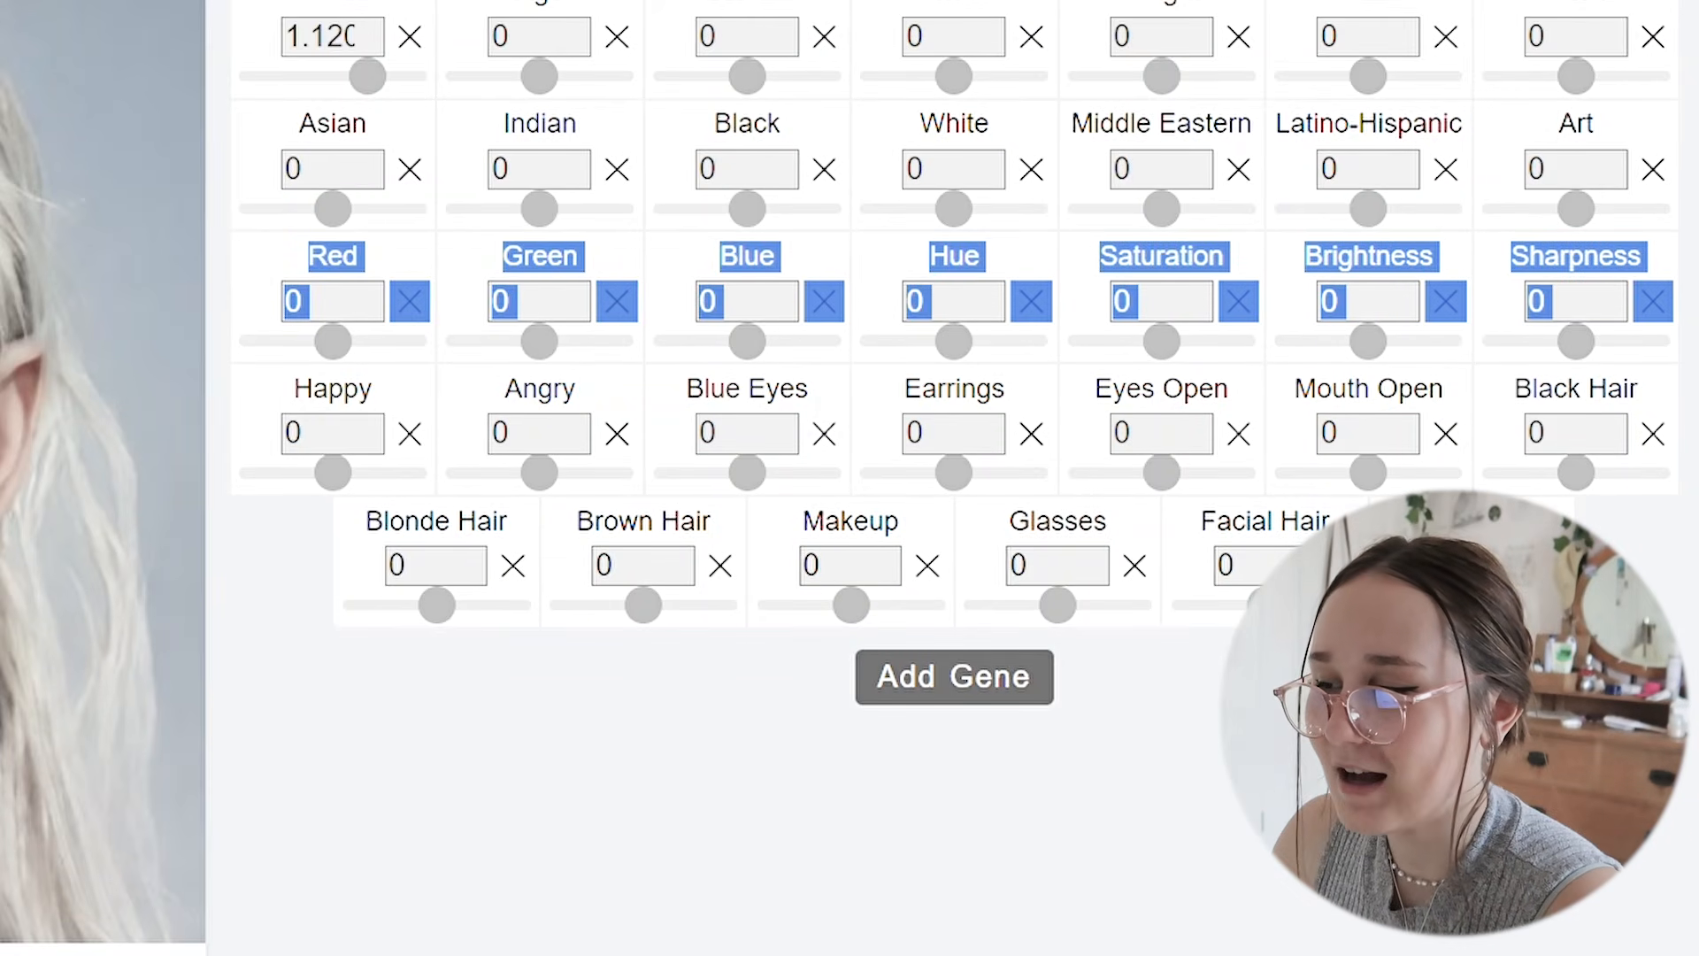
{"action": "left_click", "coordinate": [534, 951]}
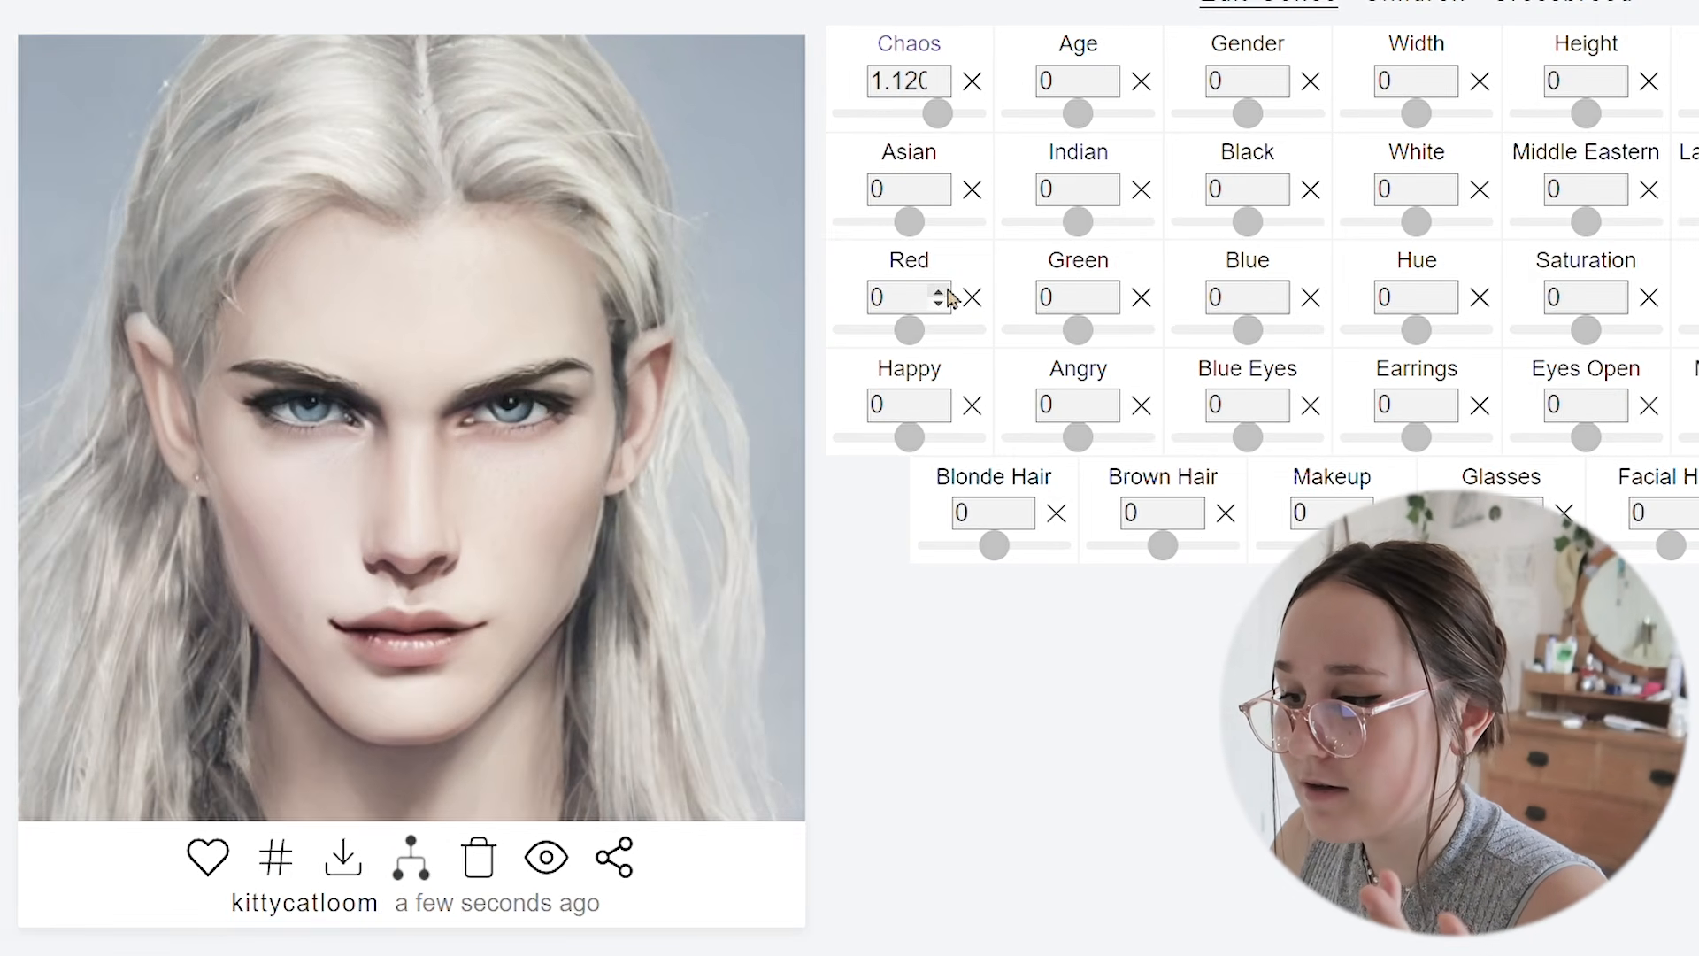
{"action": "left_click", "coordinate": [939, 333]}
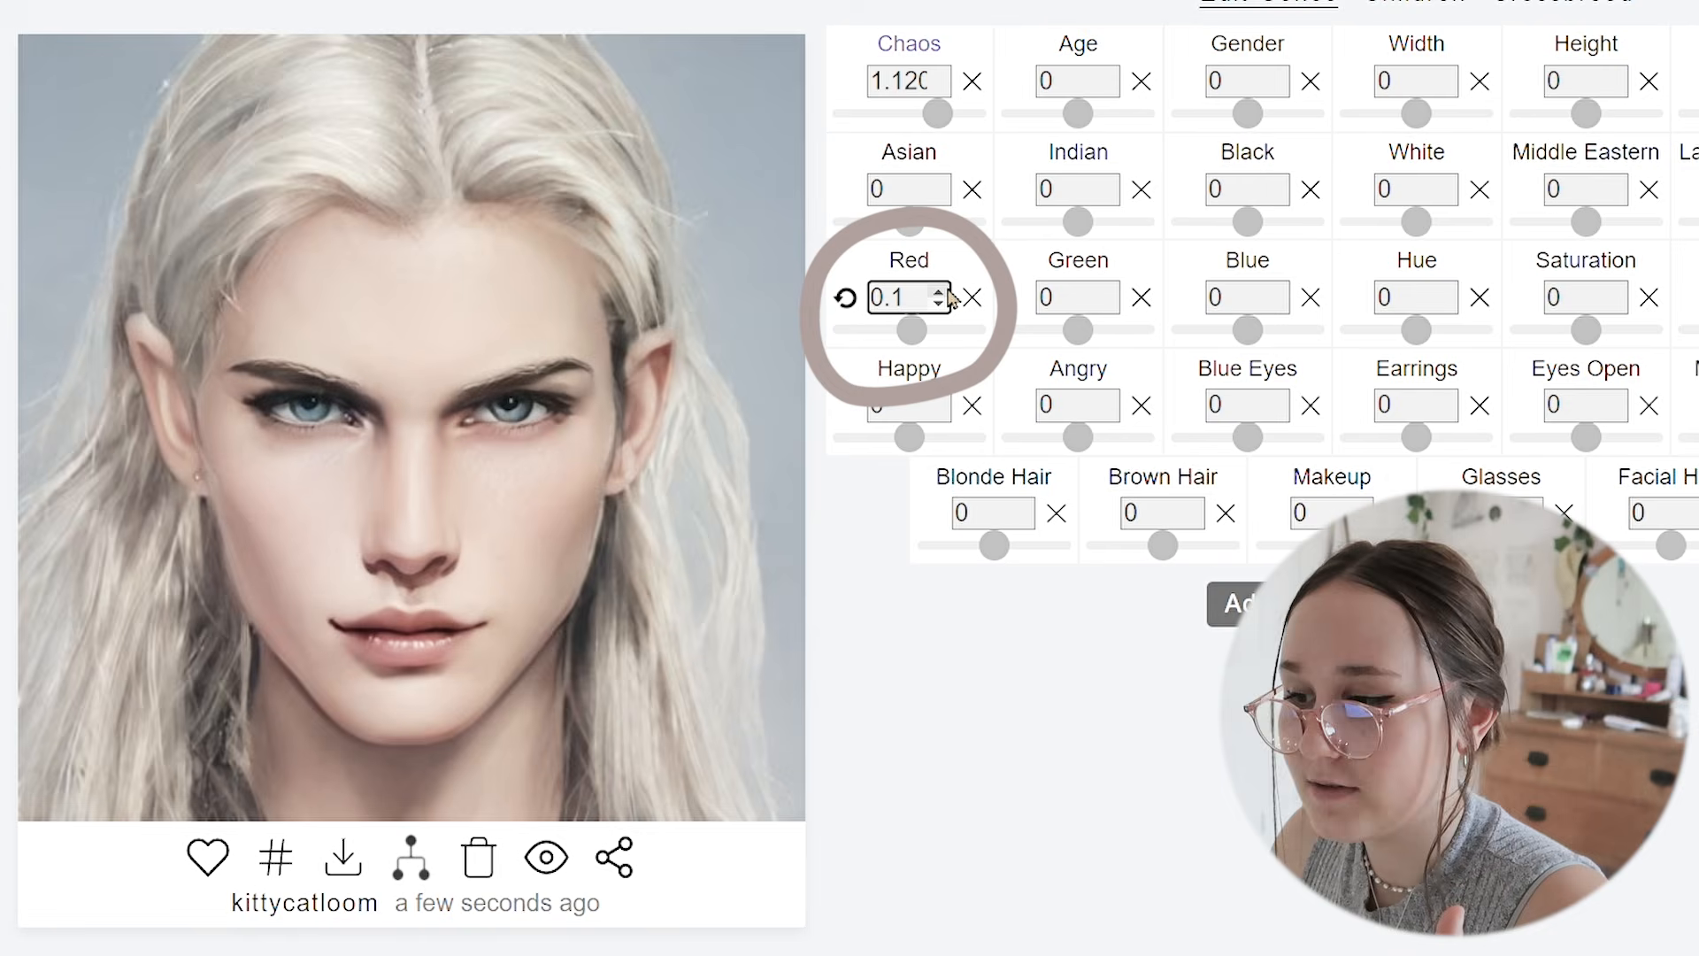
{"action": "left_click", "coordinate": [946, 292]}
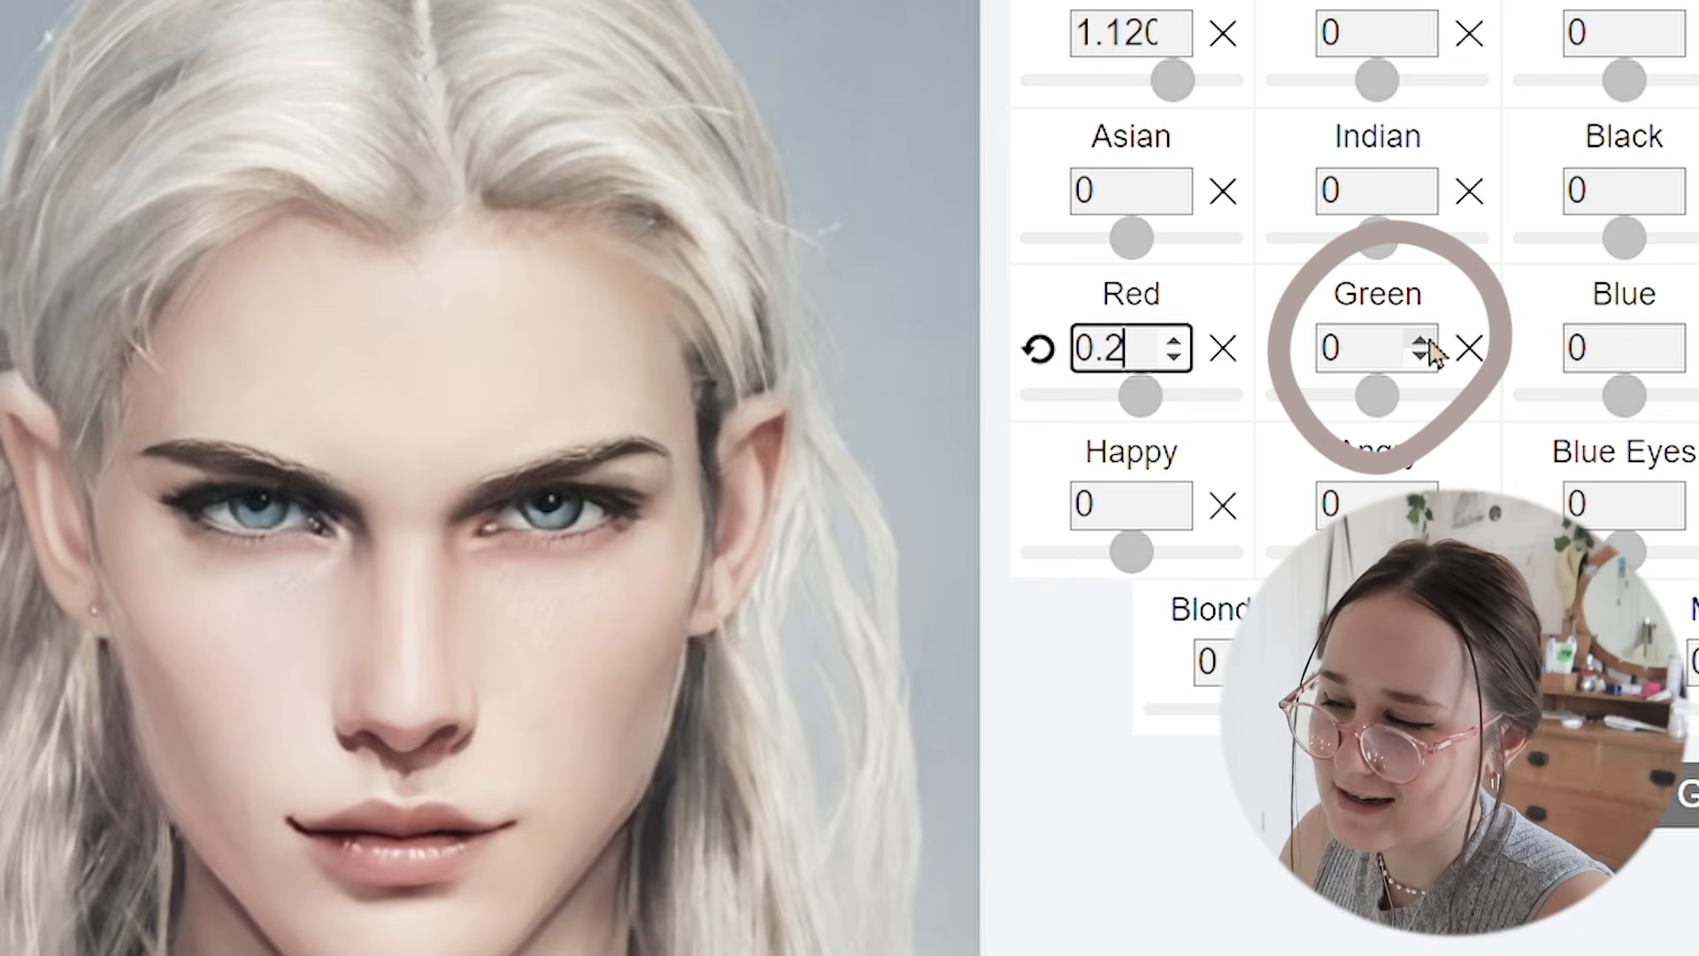
{"action": "left_click", "coordinate": [1421, 339]}
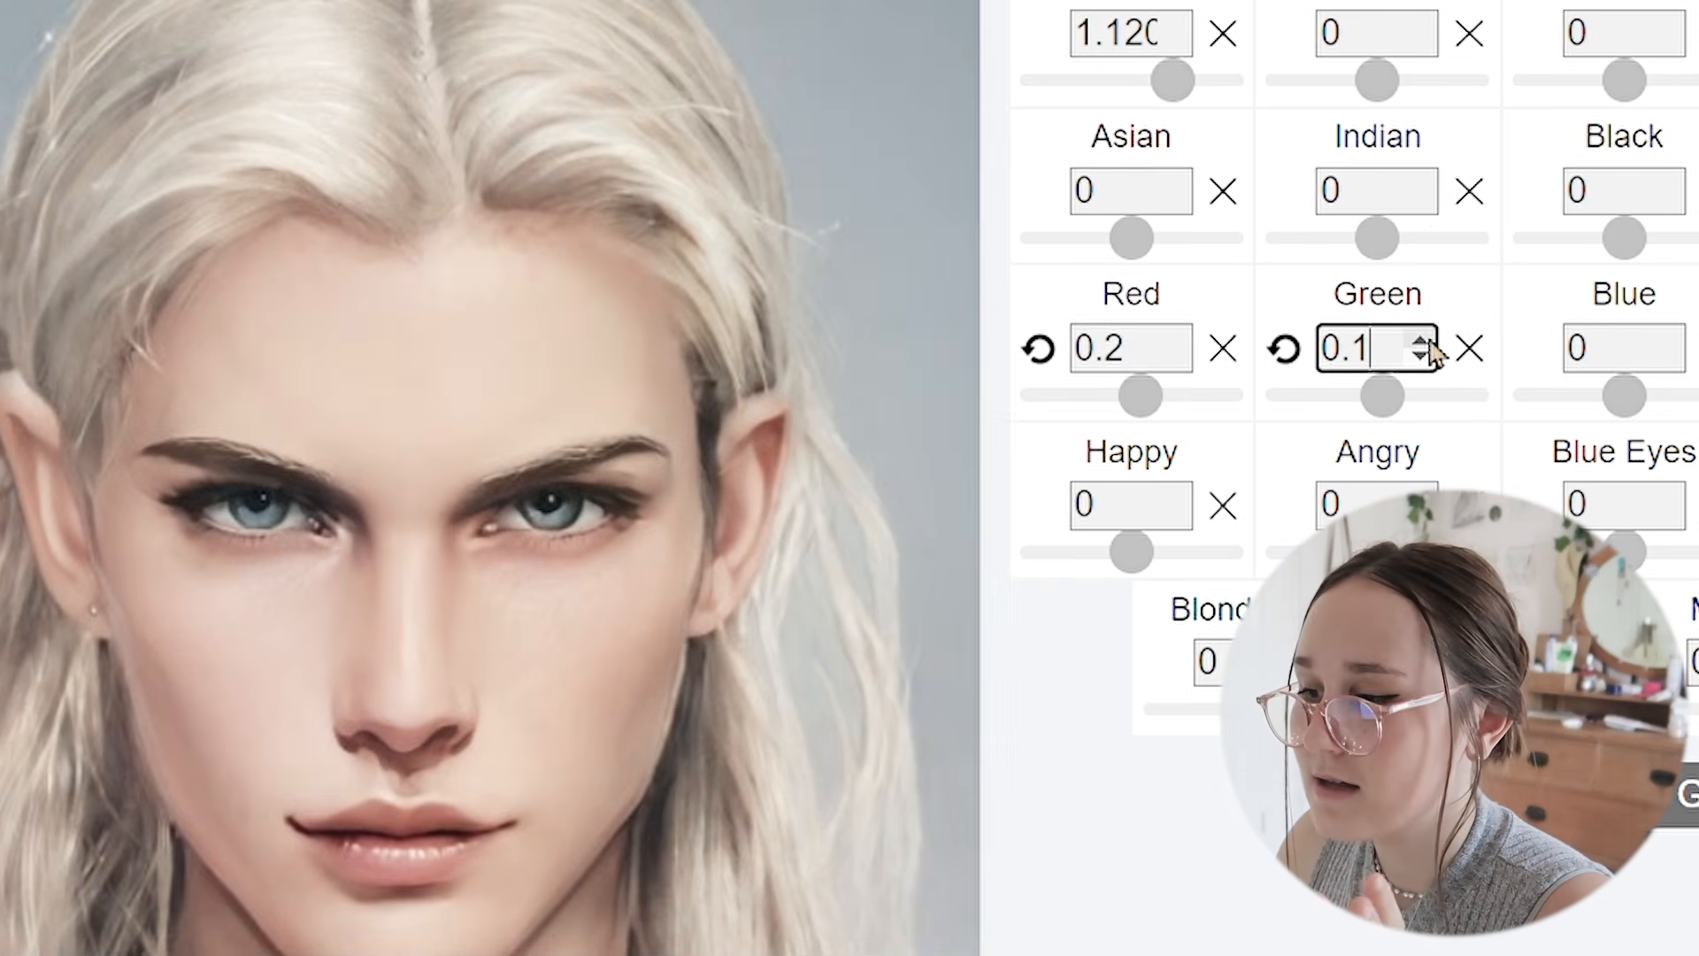
{"action": "left_click", "coordinate": [1421, 340]}
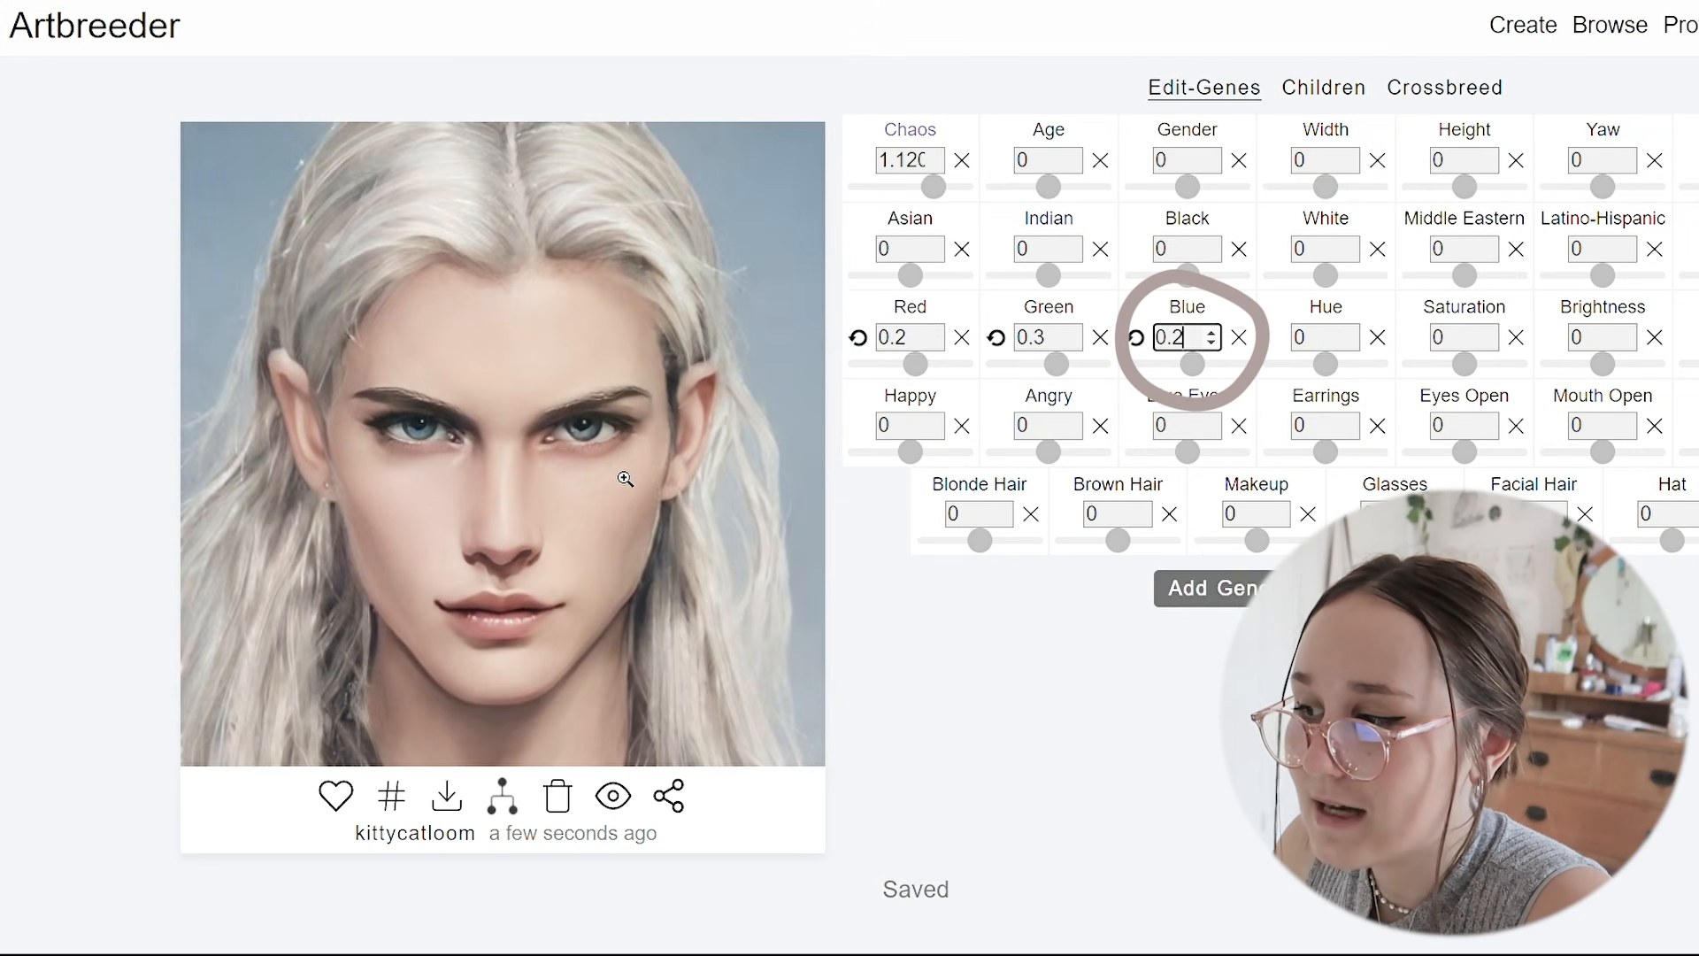
{"action": "left_click", "coordinate": [1212, 335]}
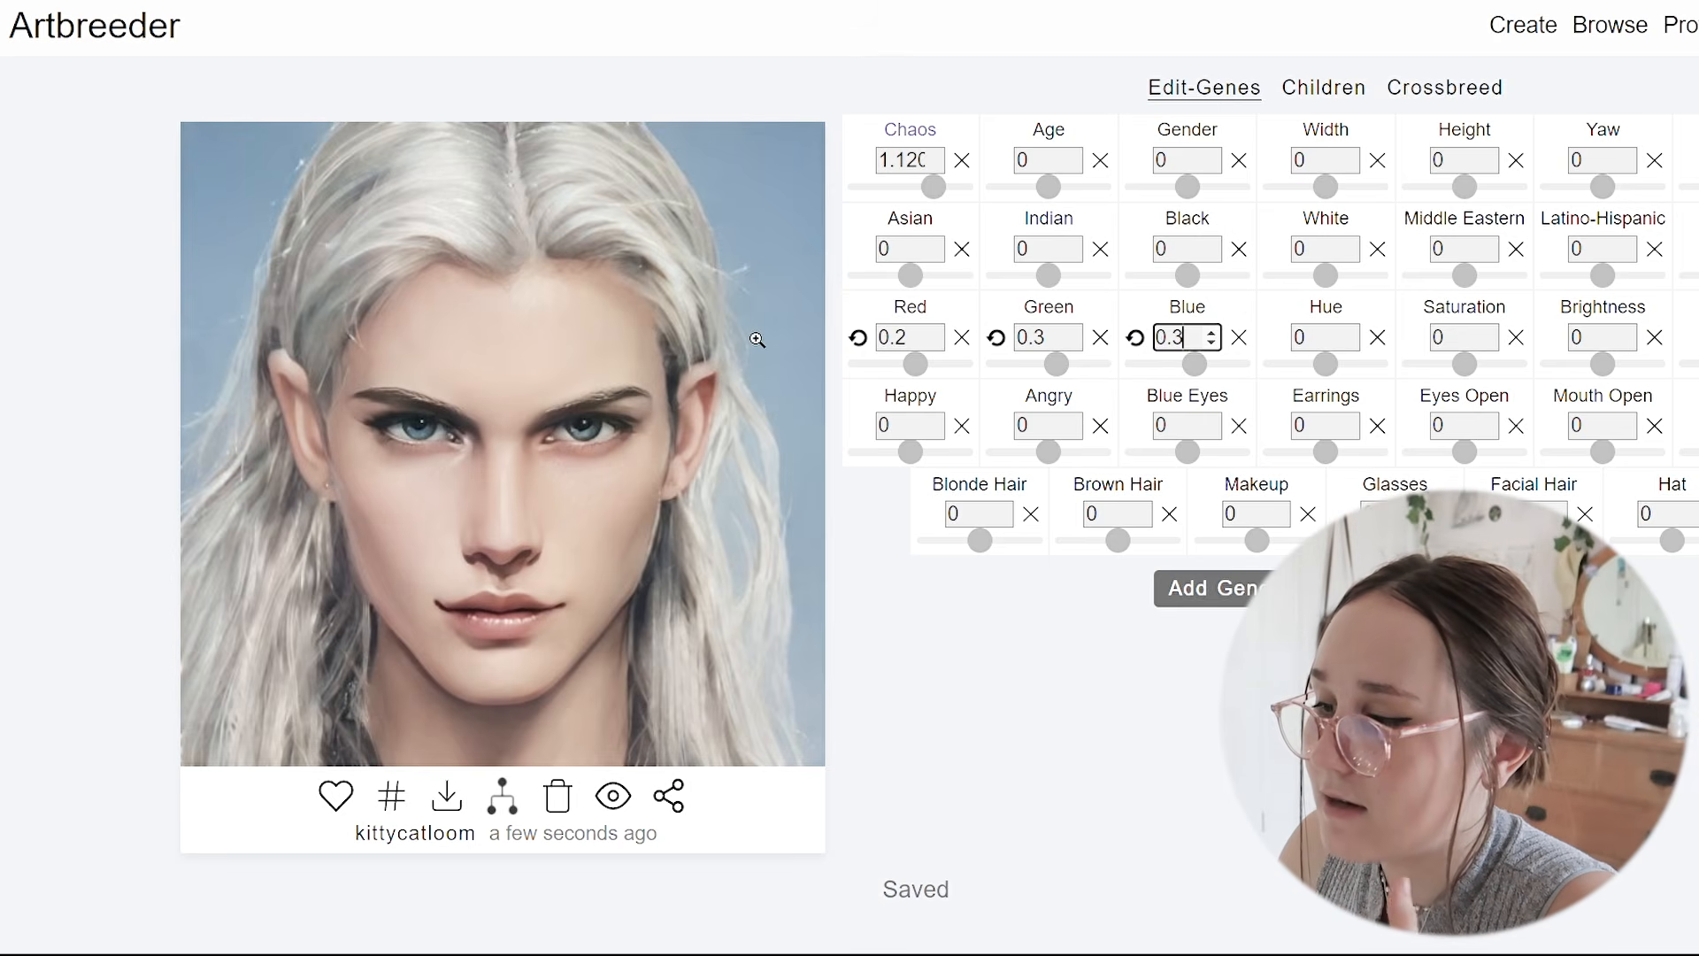
Try the Saturation gene at -0.2, return the Red gene to 0, and settle Saturation on -0.1.
{"action": "left_click", "coordinate": [1488, 345]}
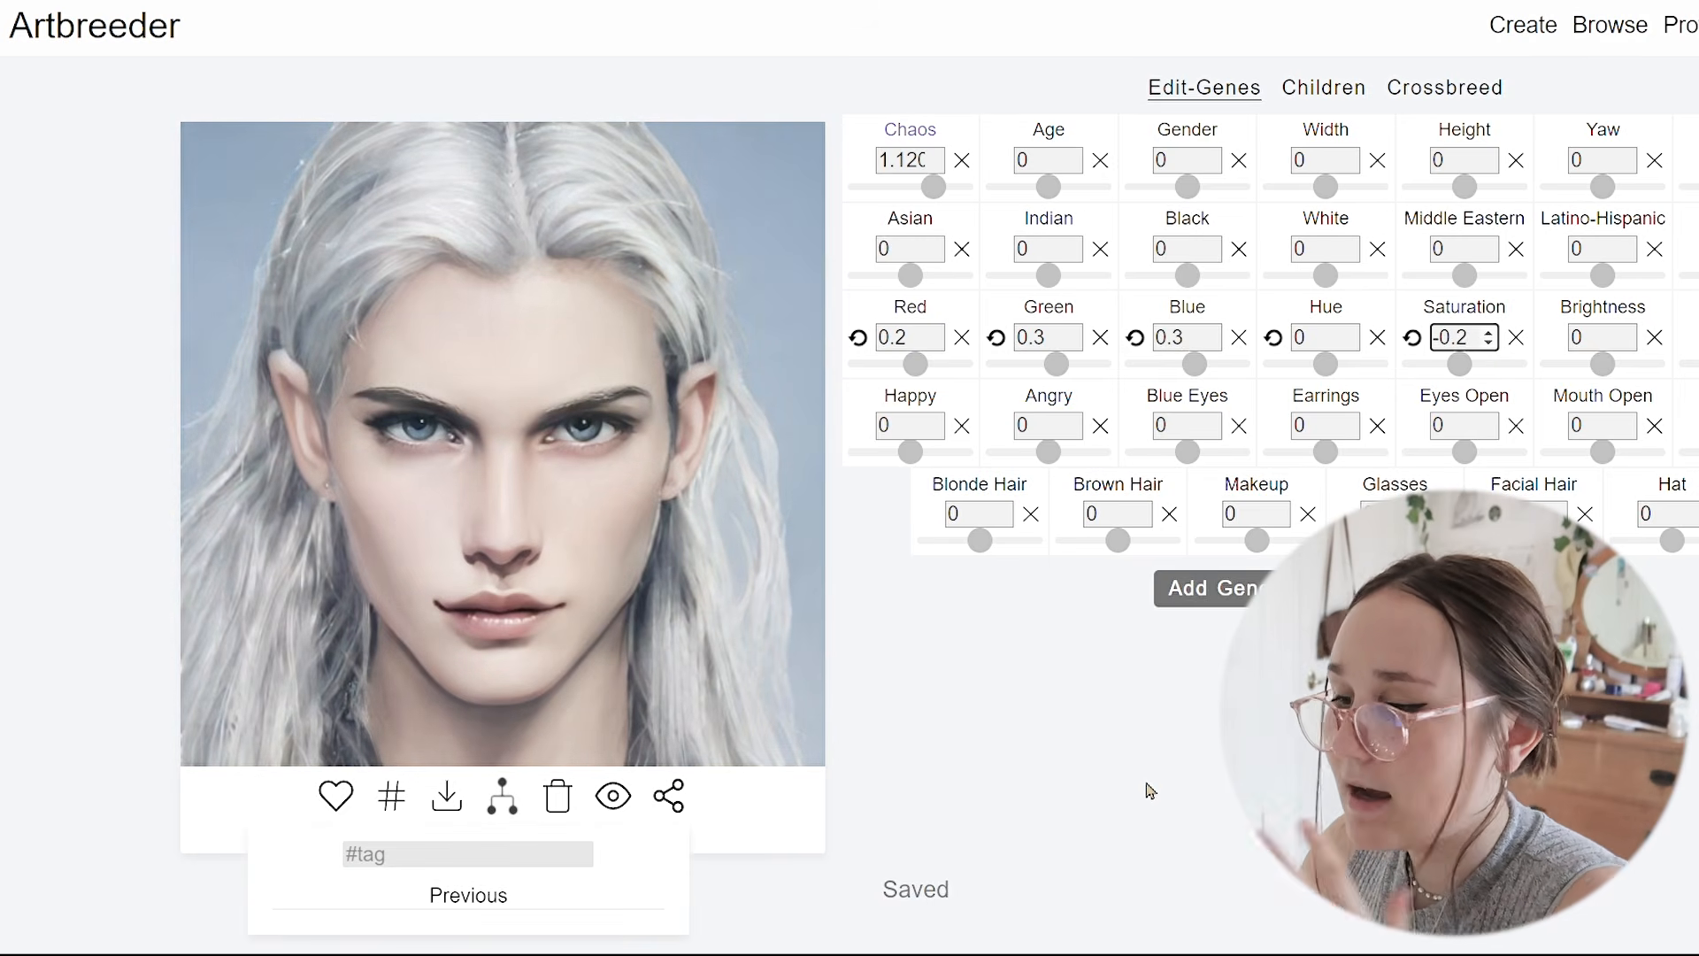
{"action": "left_click", "coordinate": [935, 343]}
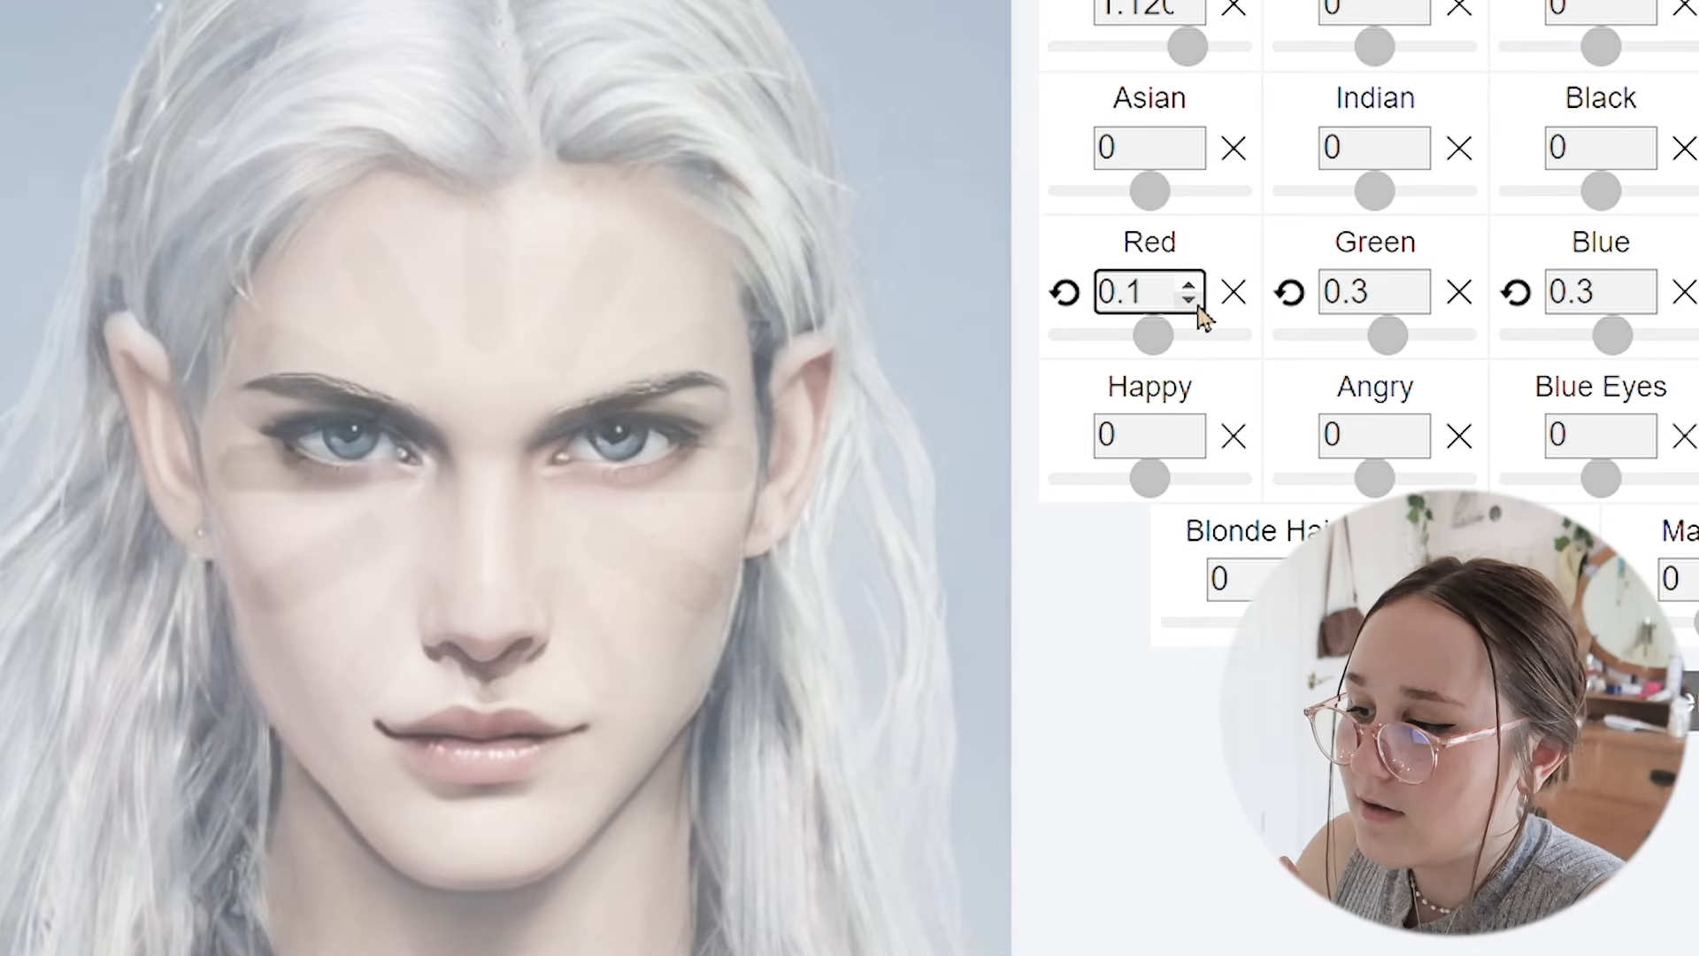
{"action": "left_click", "coordinate": [934, 344]}
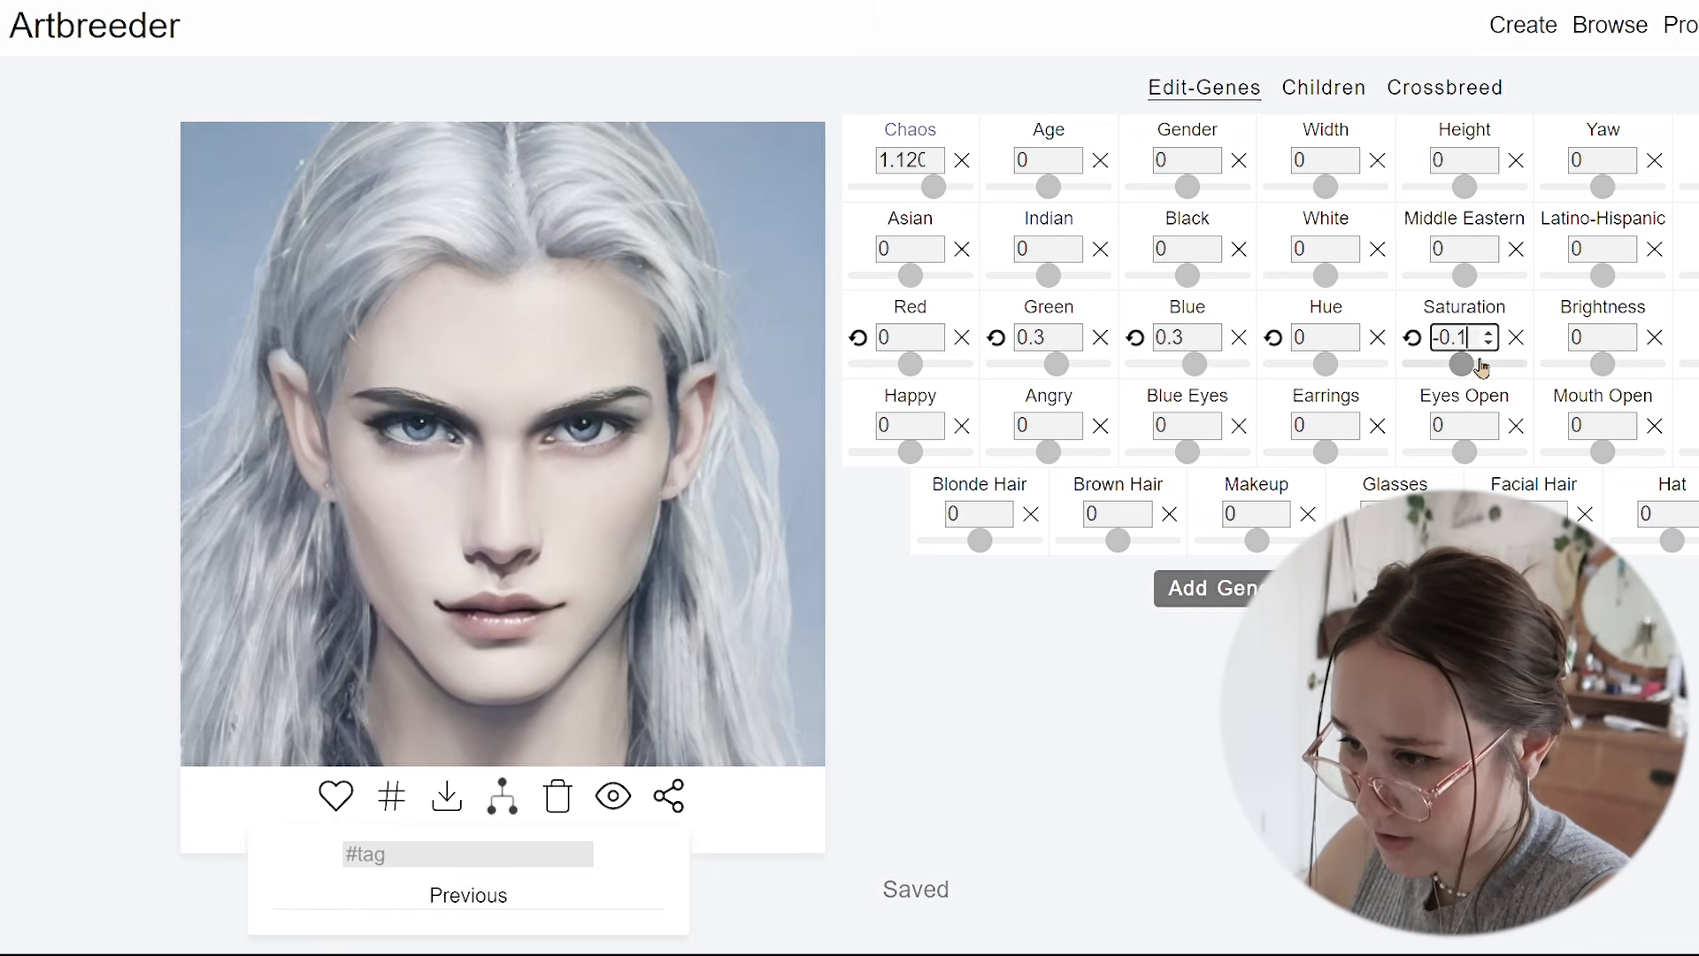
Try brightening the portrait with the Brightness gene at 0.3, and reset that gene to 0.
{"action": "left_click", "coordinate": [1627, 332]}
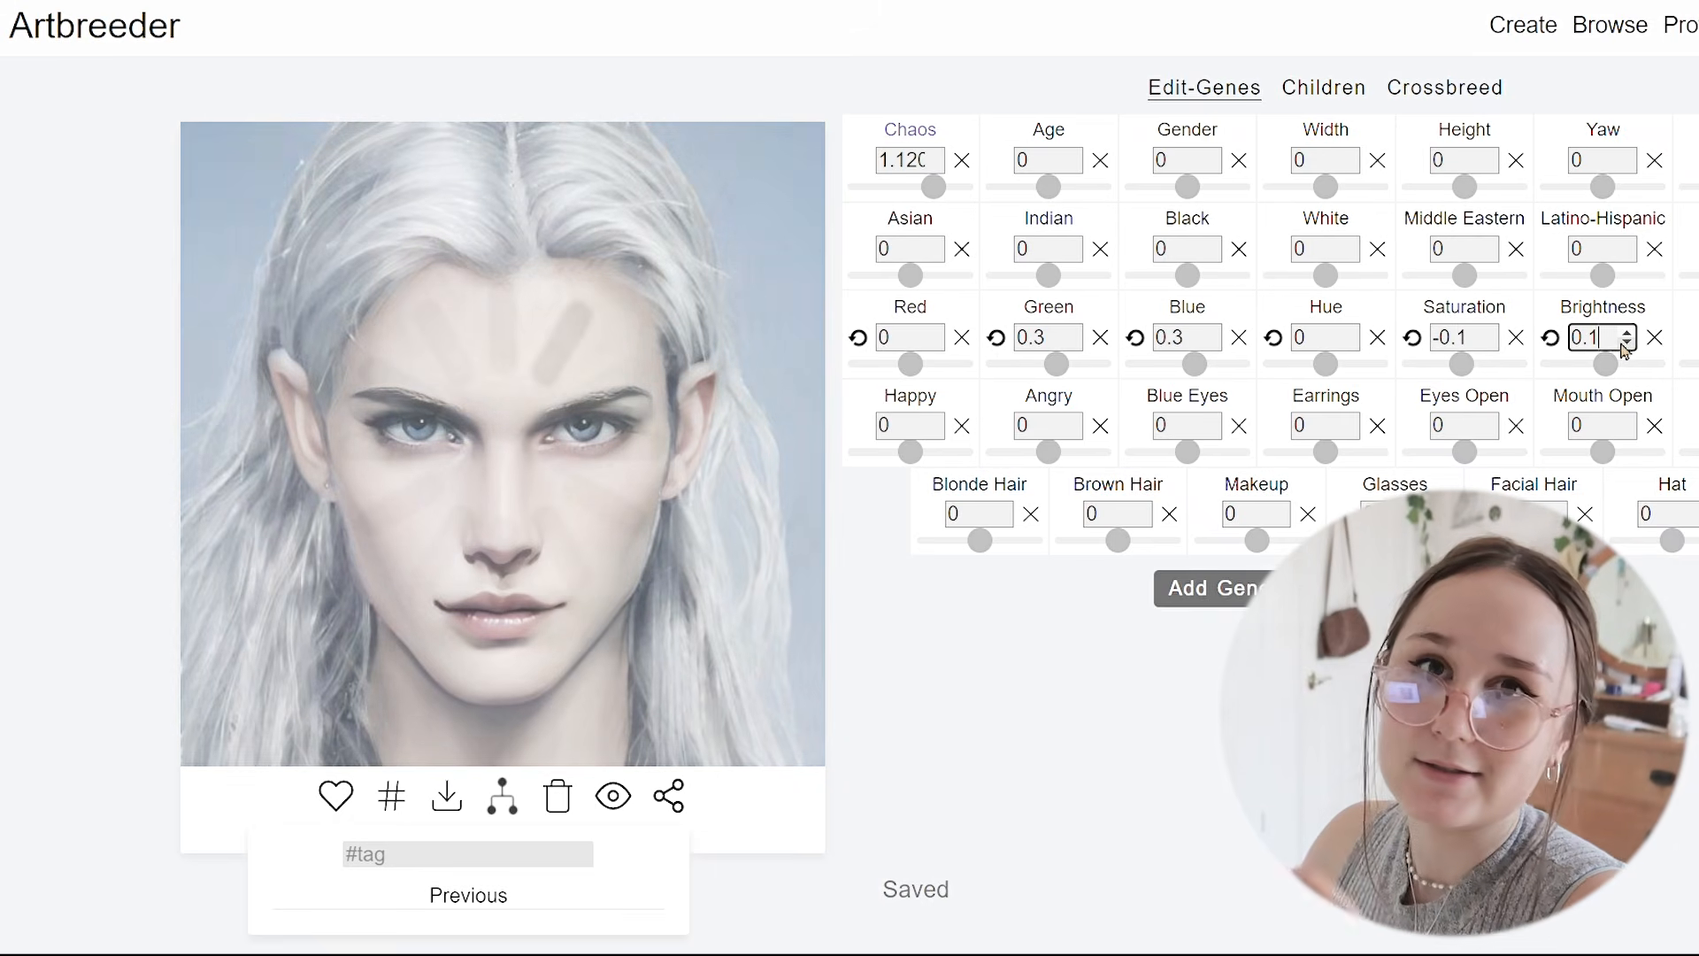
{"action": "left_click", "coordinate": [1627, 333]}
{"action": "left_click", "coordinate": [1627, 333]}
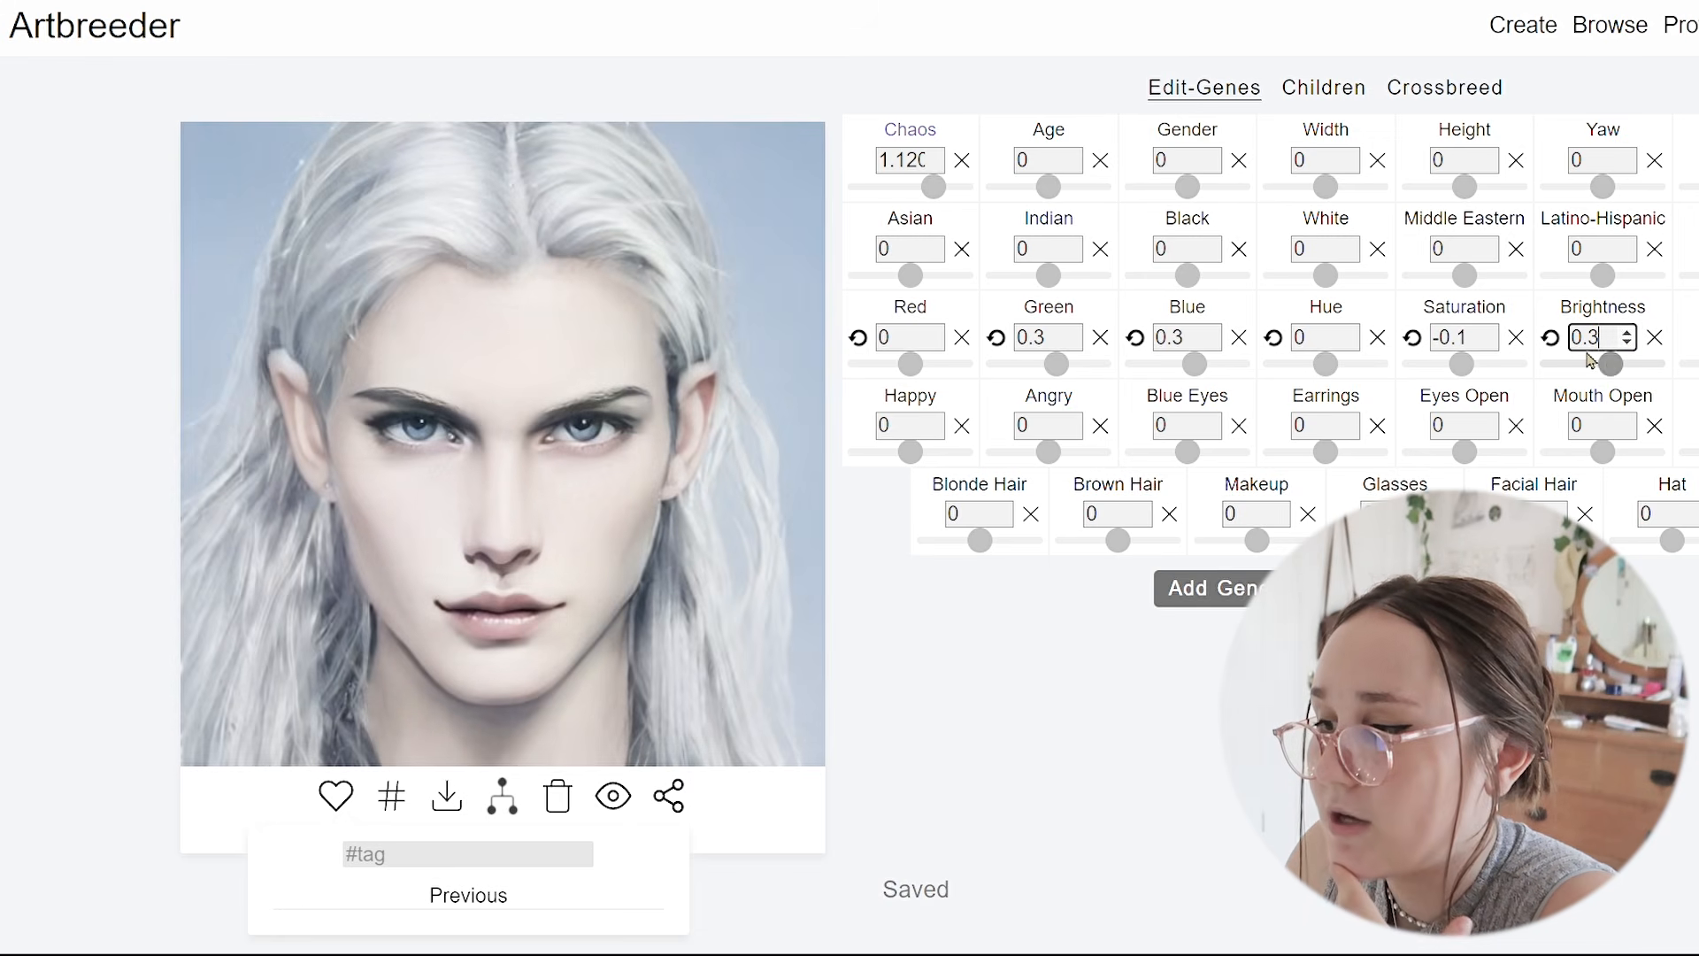
{"action": "left_click", "coordinate": [1550, 339]}
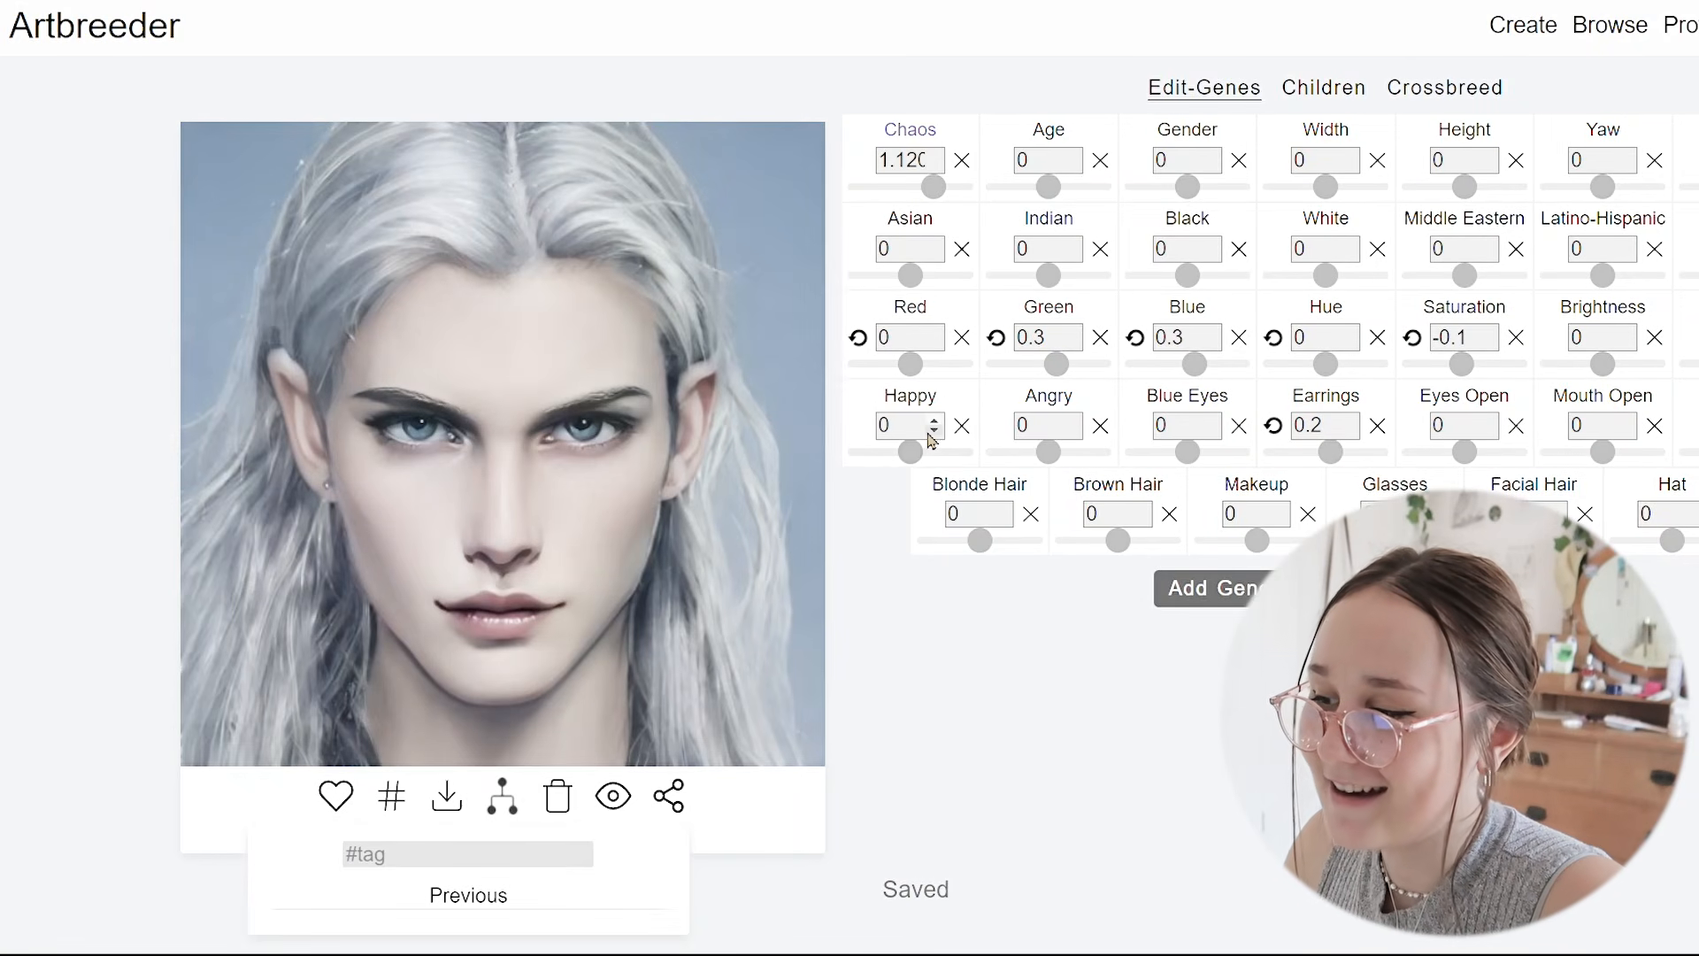
Raise the elf portrait's Happy gene to about 0.306.
{"action": "left_click", "coordinate": [926, 456]}
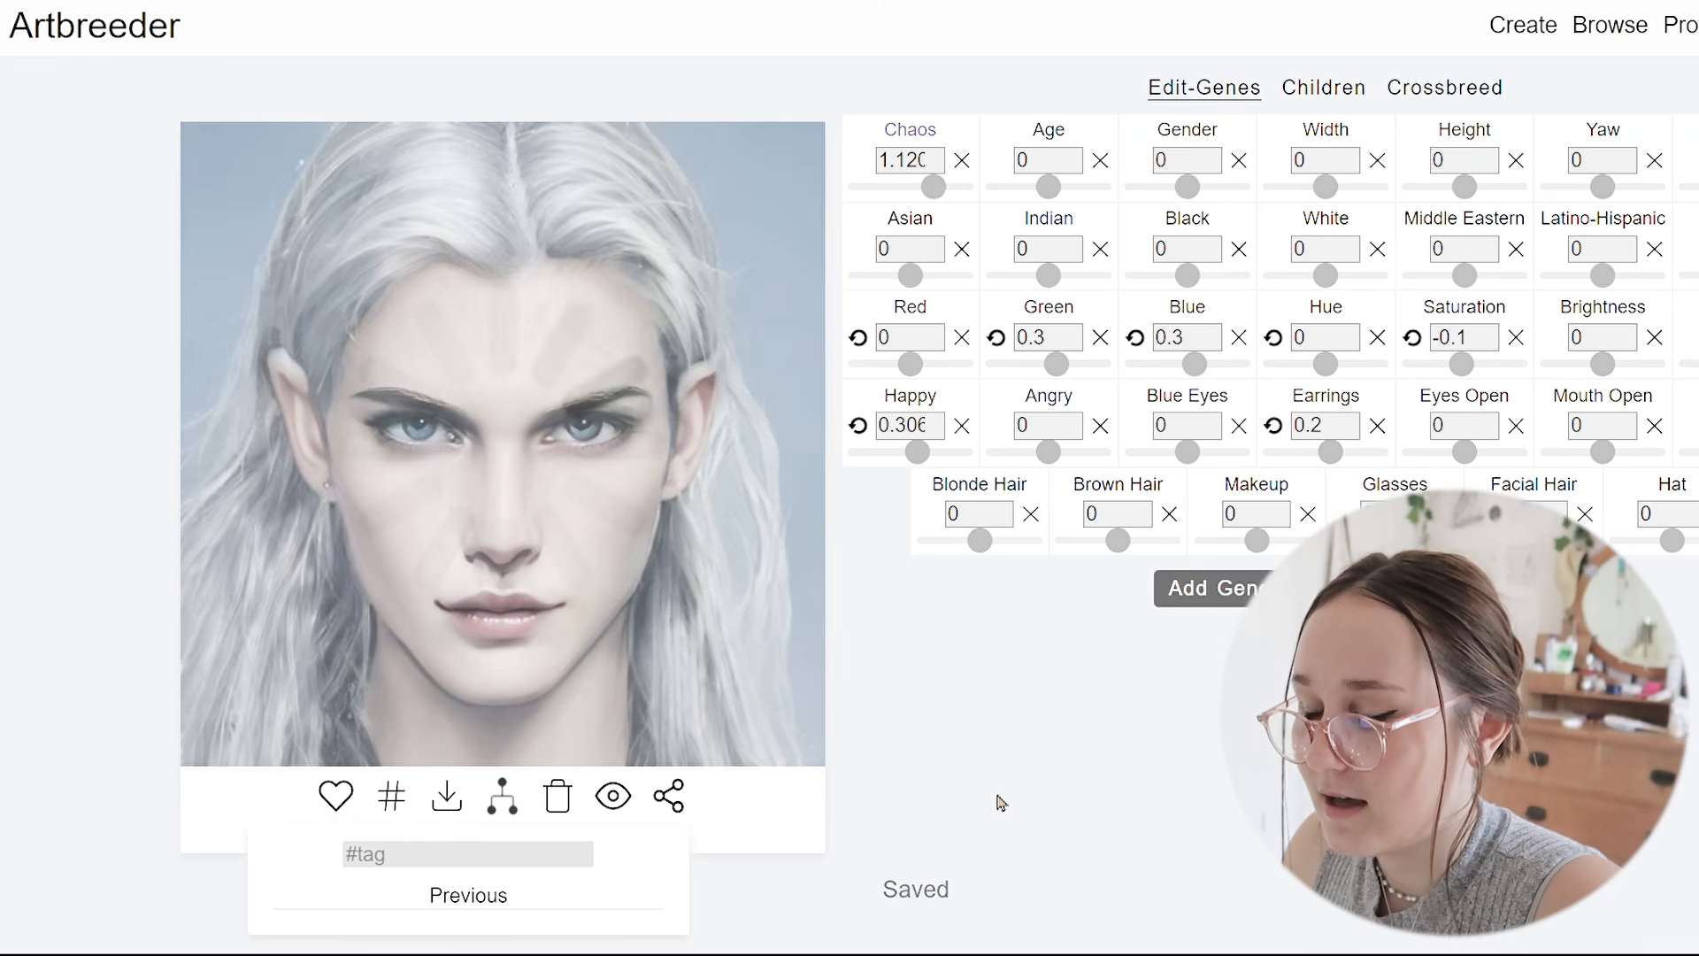